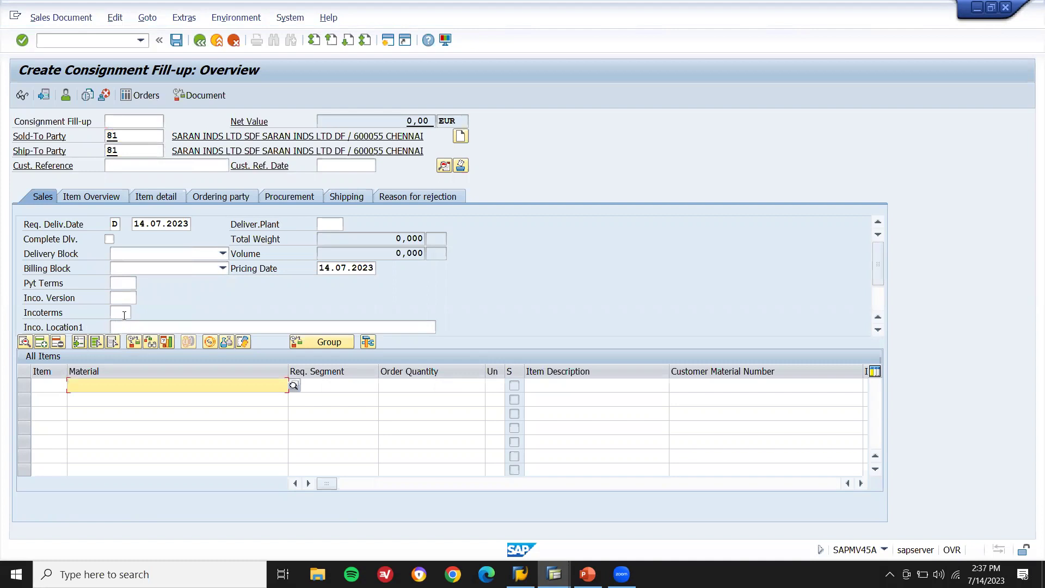
# Step: Enter payment terms 0001 and Incoterms FOB with location CHN on the fill-up order
pyautogui.click(129, 282)
pyautogui.write('0001')
pyautogui.press('Tab')
pyautogui.write('fob')
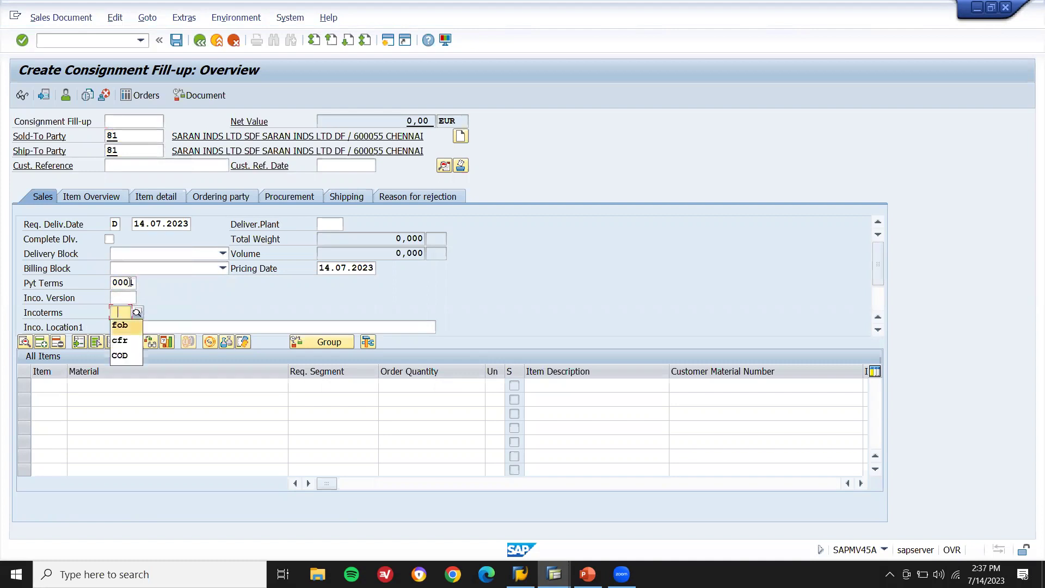
pyautogui.press('Tab')
pyautogui.write('chn')
pyautogui.press('Return')
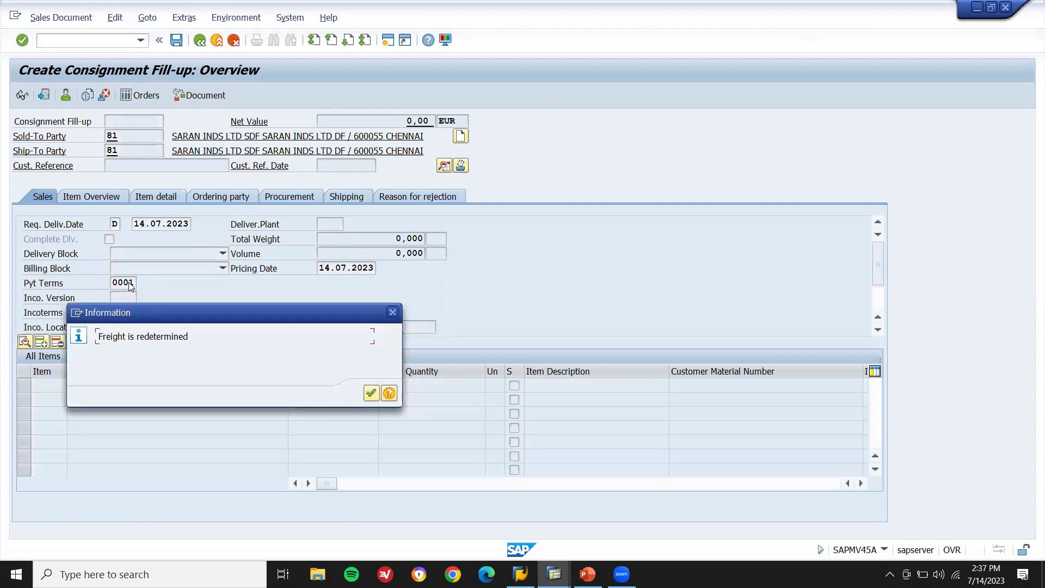
pyautogui.press('Return')
# Step: Set item 10 to material Z3638 (replacing Z3637) with order quantity 10 EA
pyautogui.press('Down')
pyautogui.press('Return')
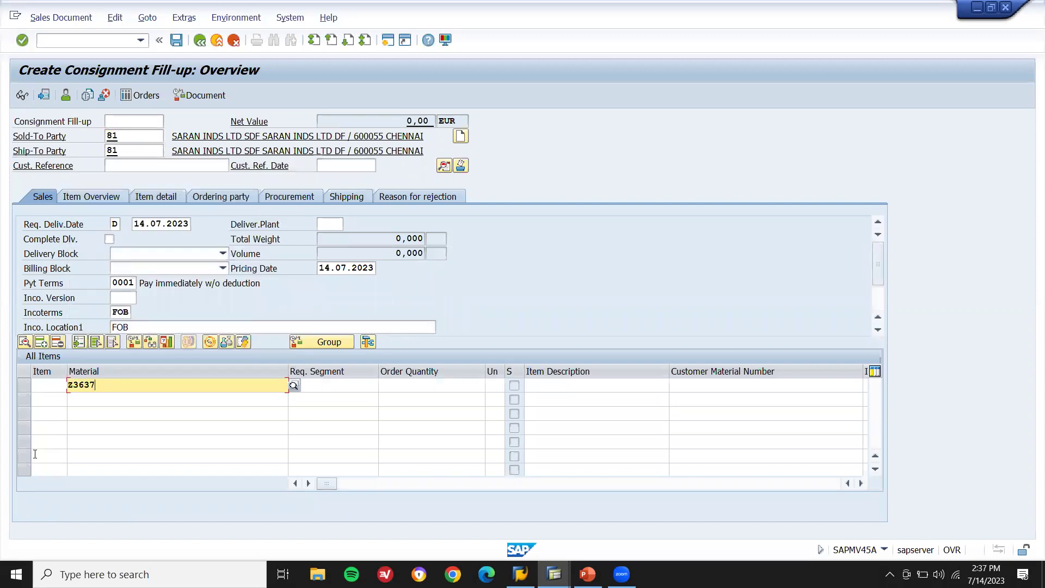
pyautogui.press('Return')
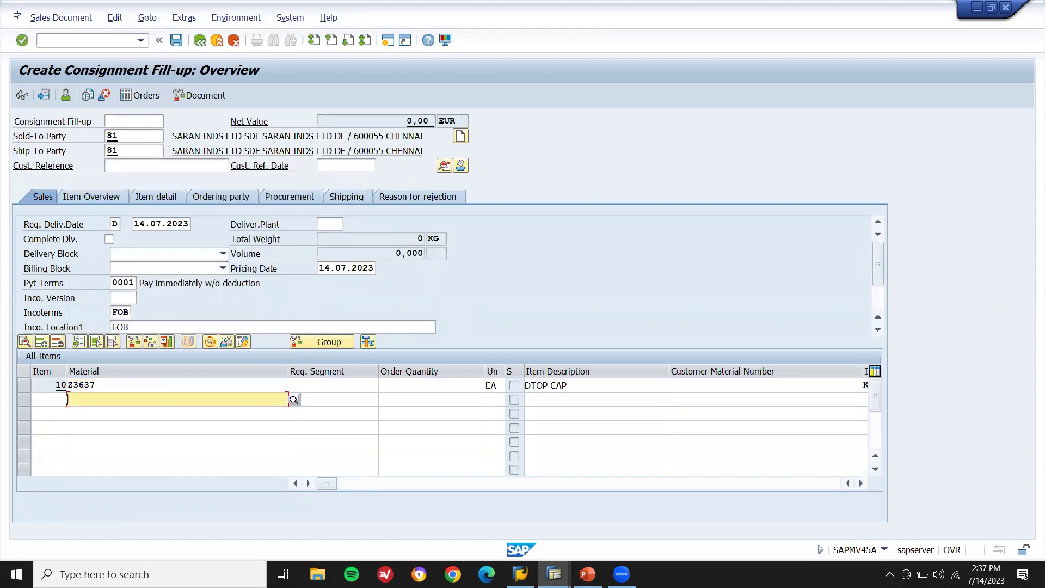
pyautogui.click(142, 383)
pyautogui.press('BackSpace')
pyautogui.write('8')
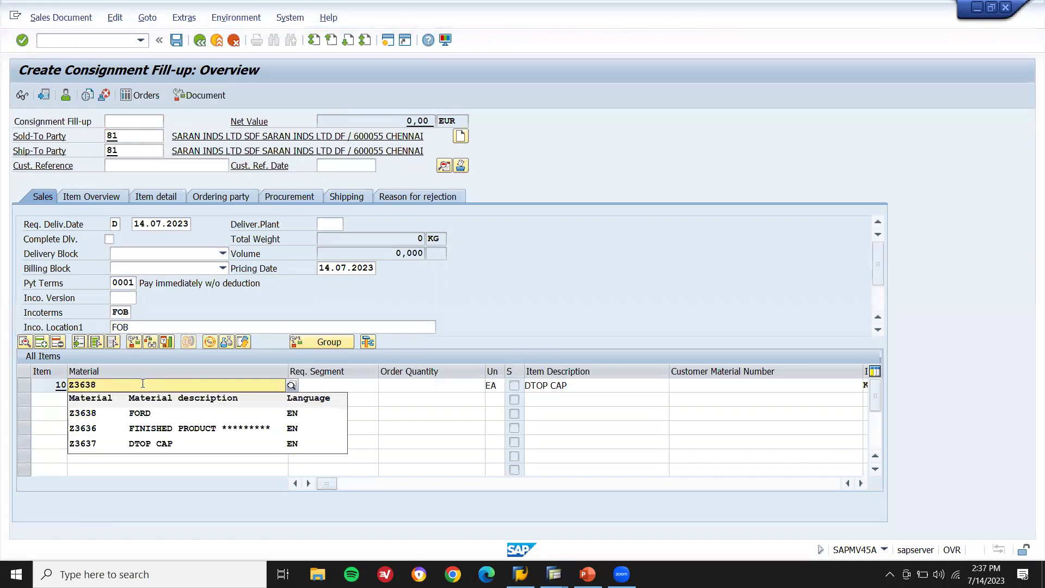
pyautogui.click(132, 412)
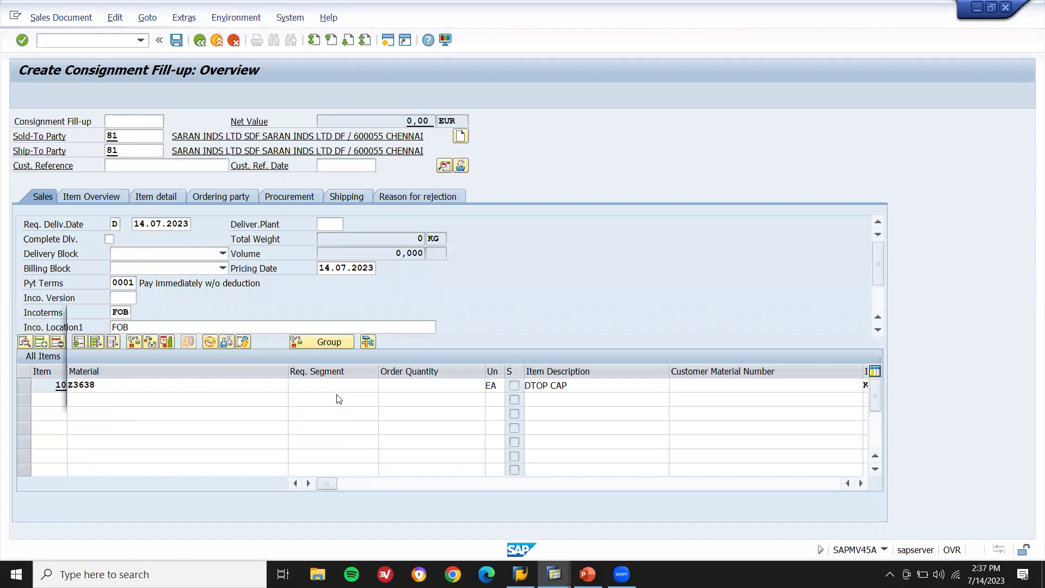
pyautogui.press('Return')
pyautogui.press('Return')
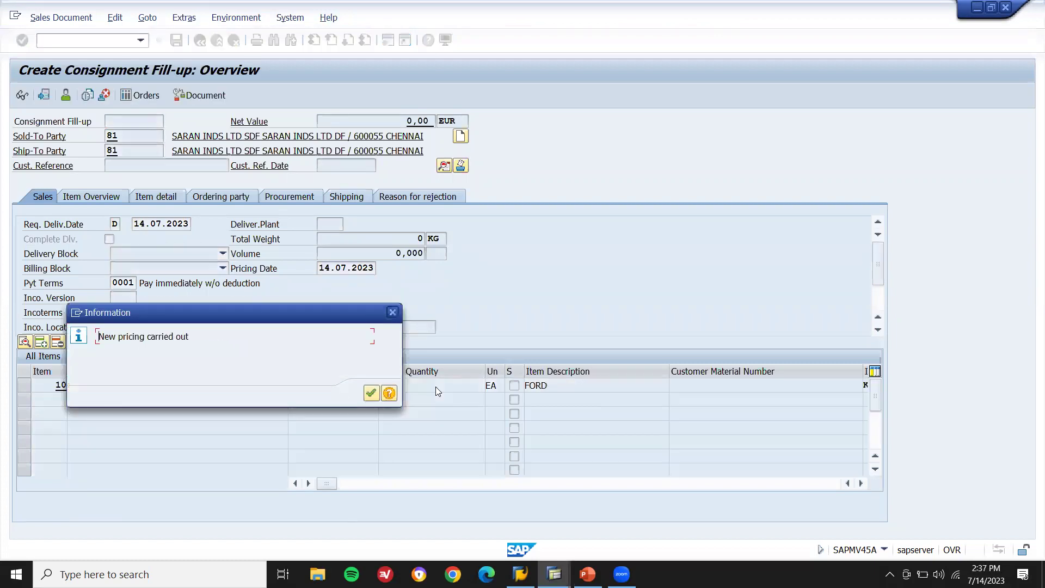
pyautogui.press('Return')
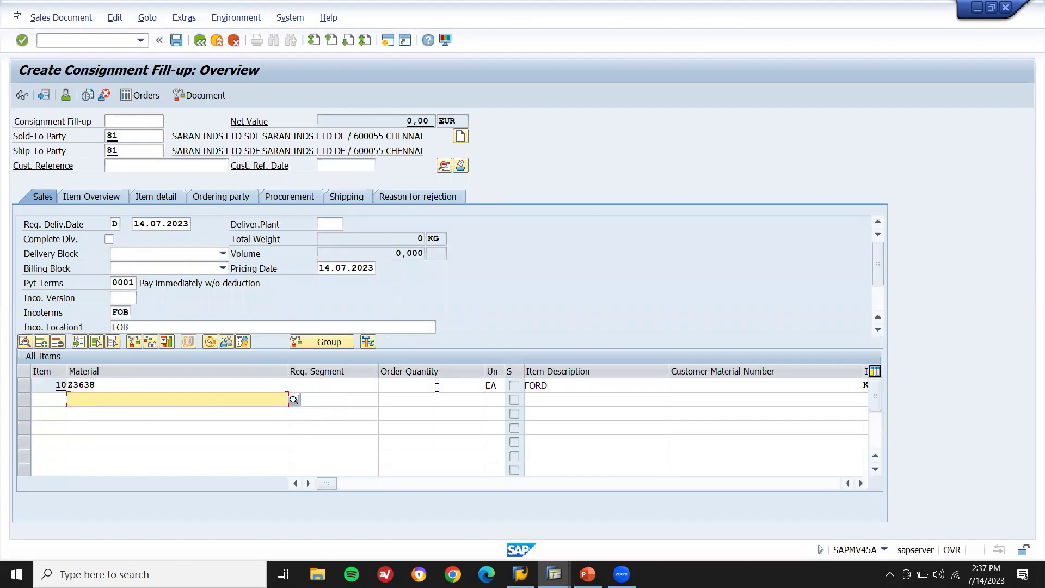
pyautogui.click(436, 387)
pyautogui.write('10')
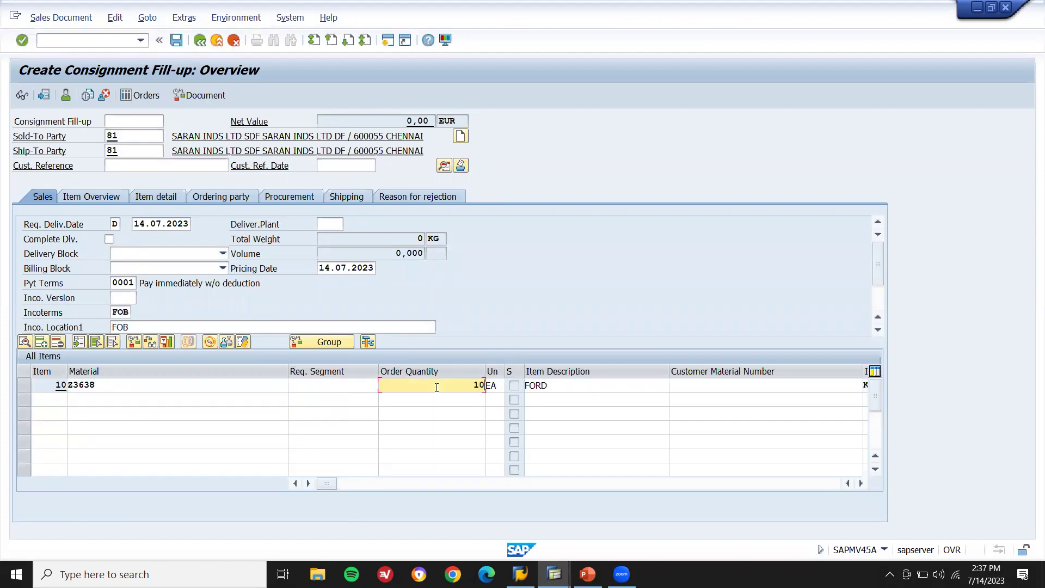
pyautogui.press('Return')
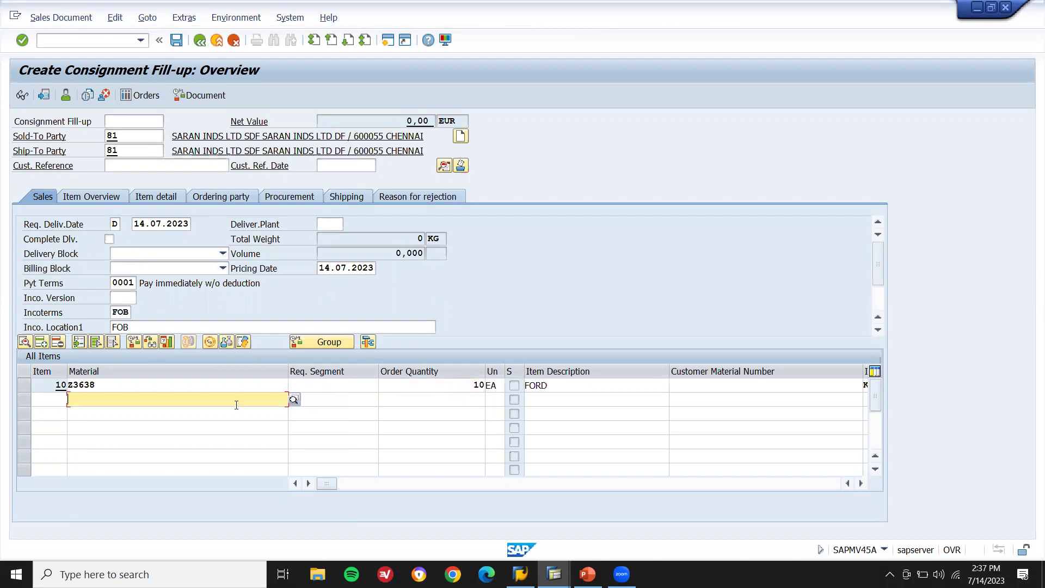
# Step: Give item 10 storage location LD01 and 1000 KG weight, then save fill-up 288
pyautogui.doubleClick(236, 383)
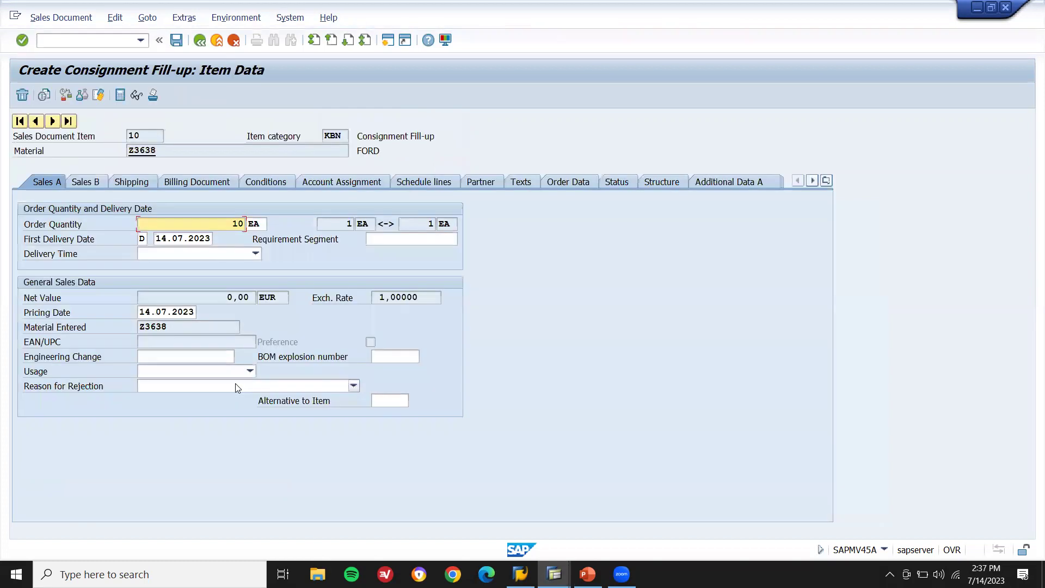
pyautogui.click(143, 181)
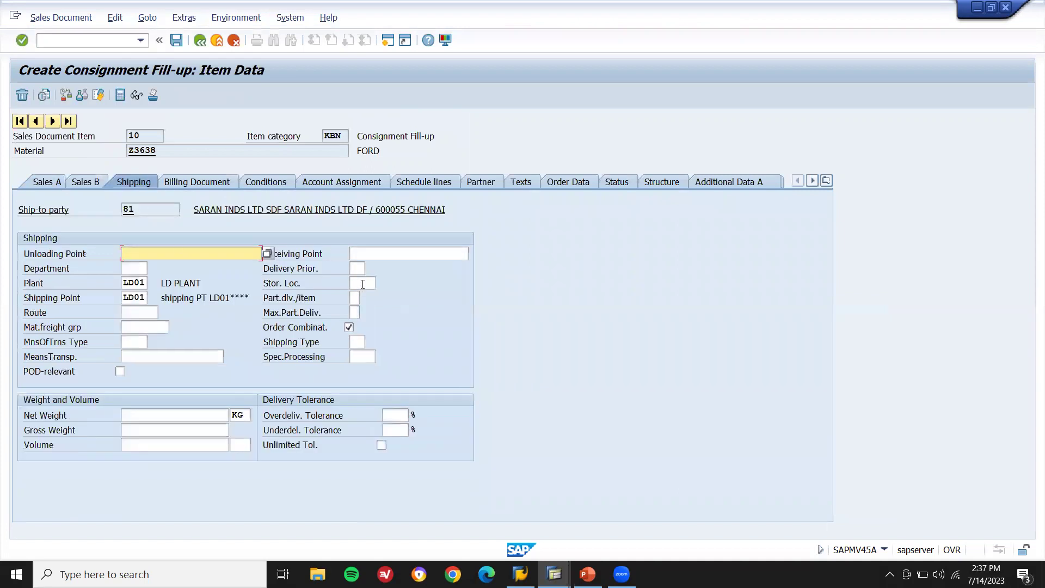
pyautogui.click(362, 284)
pyautogui.press('Return')
pyautogui.press('Return')
pyautogui.click(193, 419)
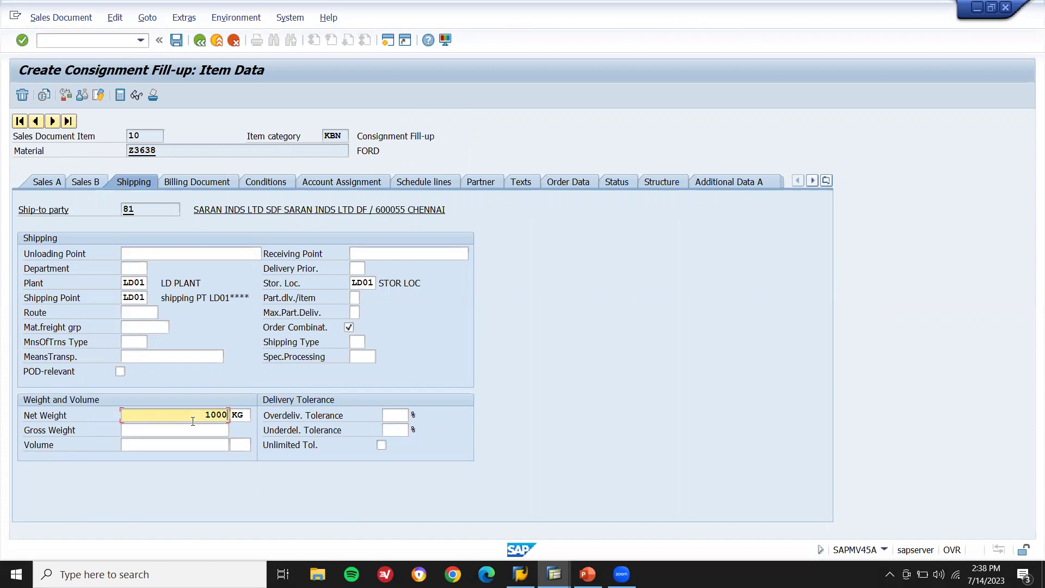
pyautogui.press('Down')
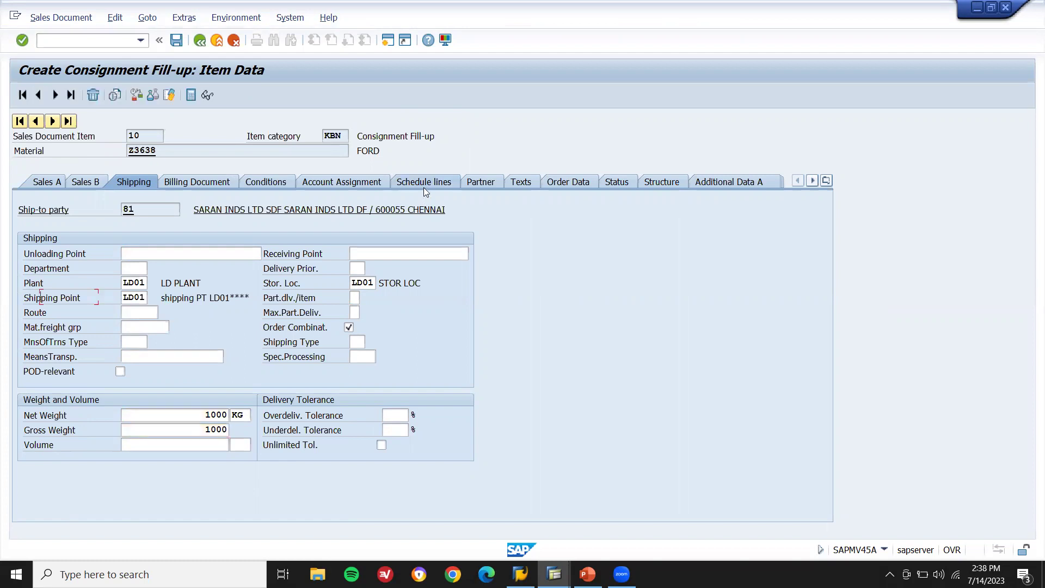
pyautogui.click(423, 185)
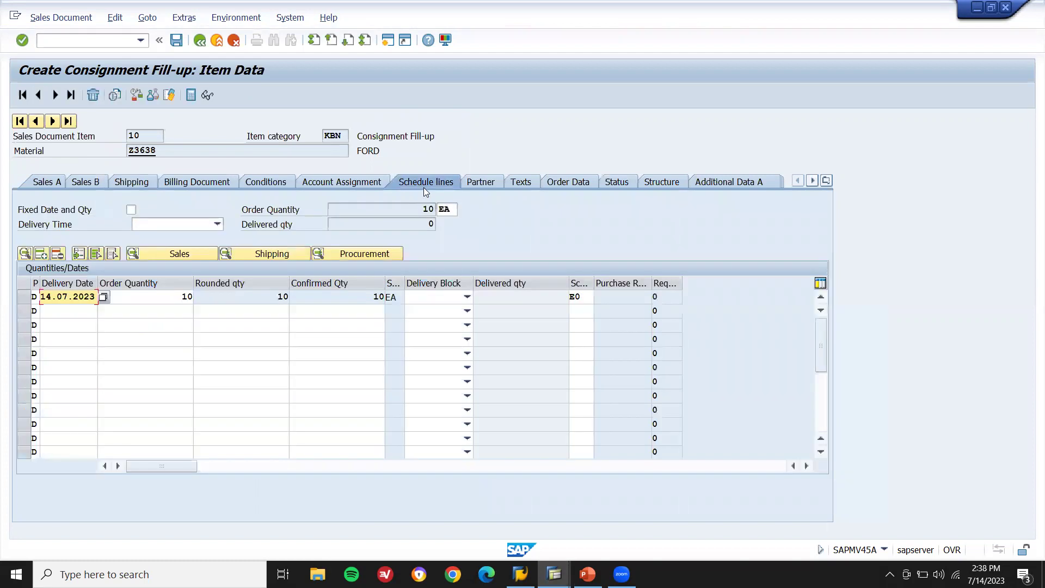
pyautogui.click(177, 43)
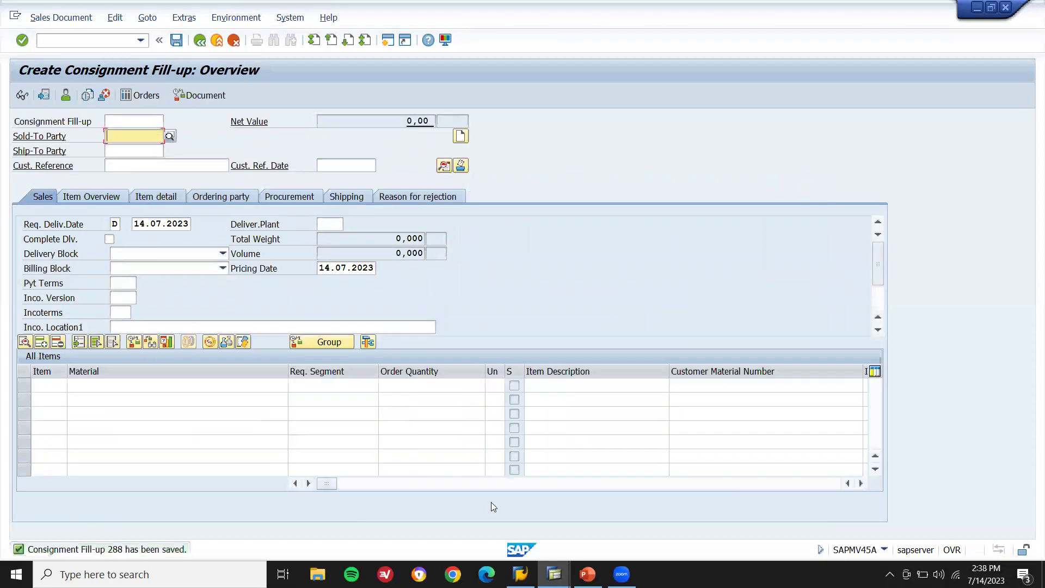
# Step: Write 'KB 288' in a new Notepad note, then return to SAP
pyautogui.press('super+r')
pyautogui.press('Return')
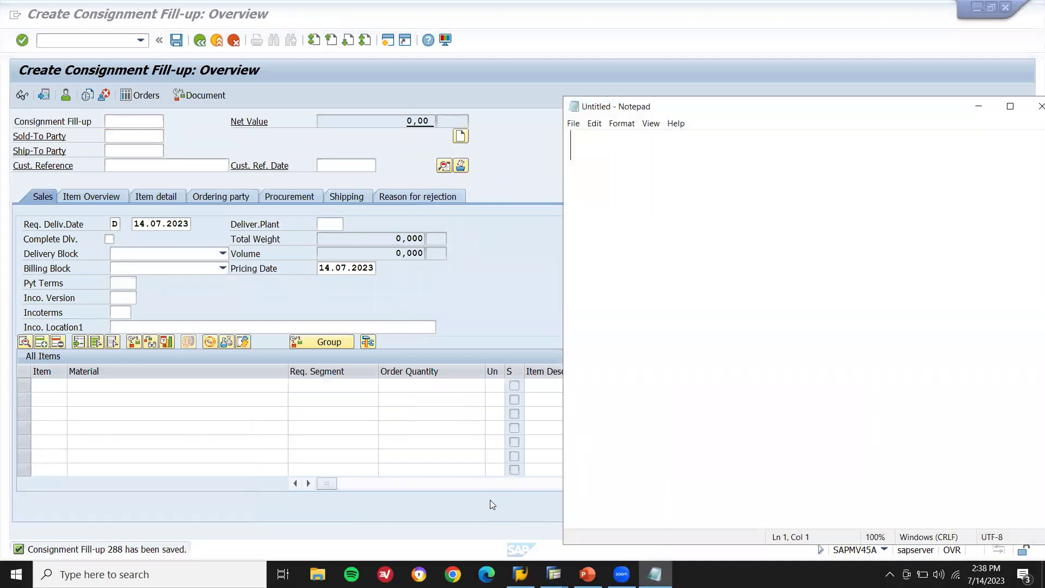
pyautogui.write('288')
pyautogui.press('Left')
pyautogui.press('Left')
pyautogui.press('Left')
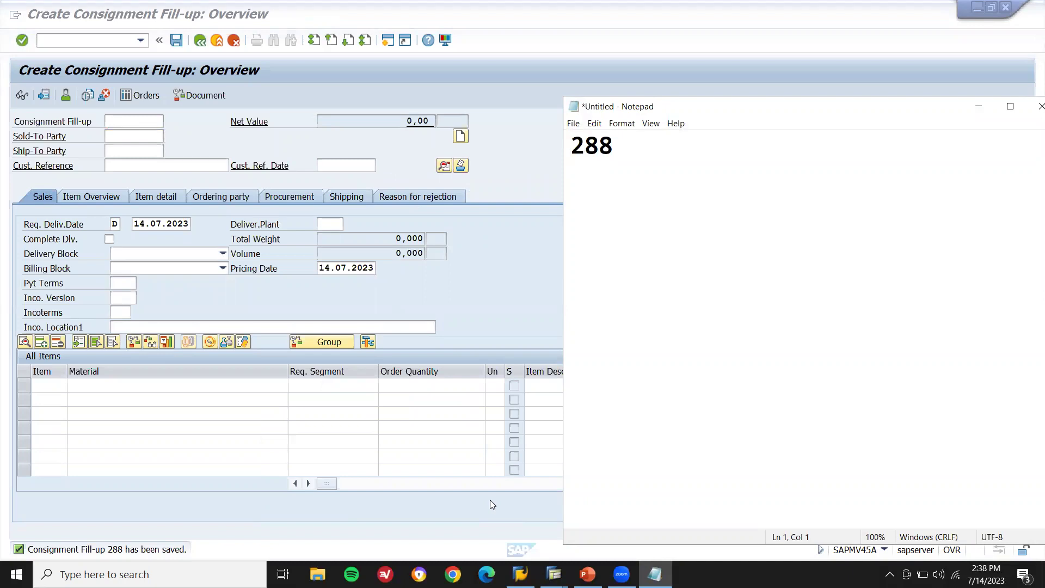
pyautogui.write('KB')
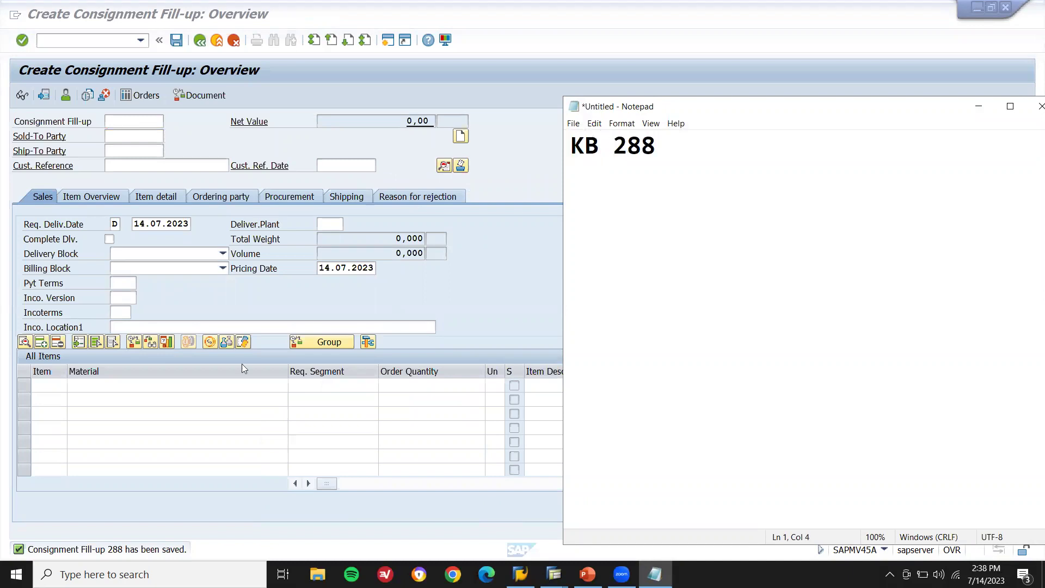
pyautogui.click(50, 72)
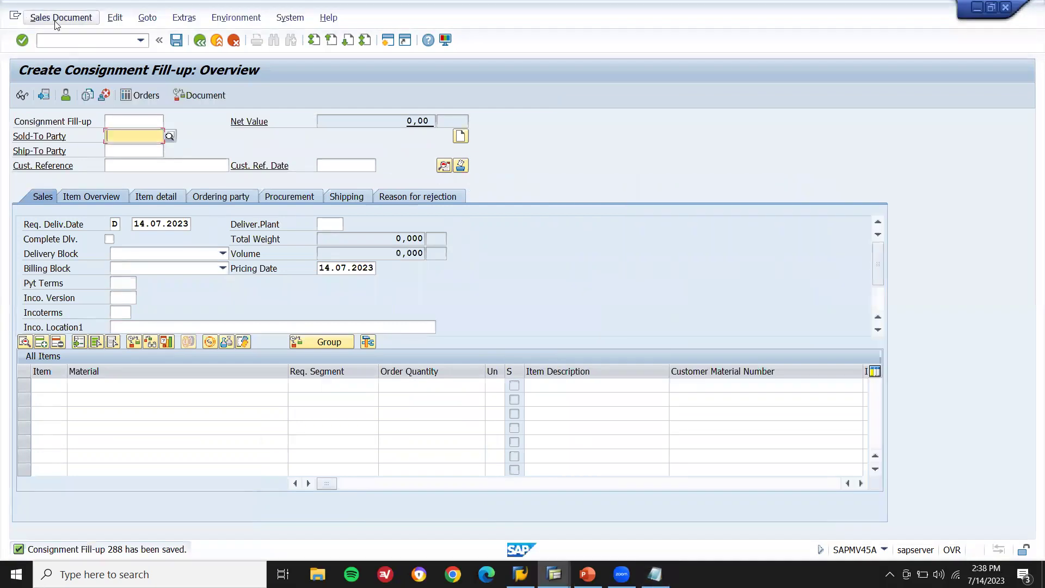
# Step: Create an outbound delivery for fill-up order 288
pyautogui.click(55, 21)
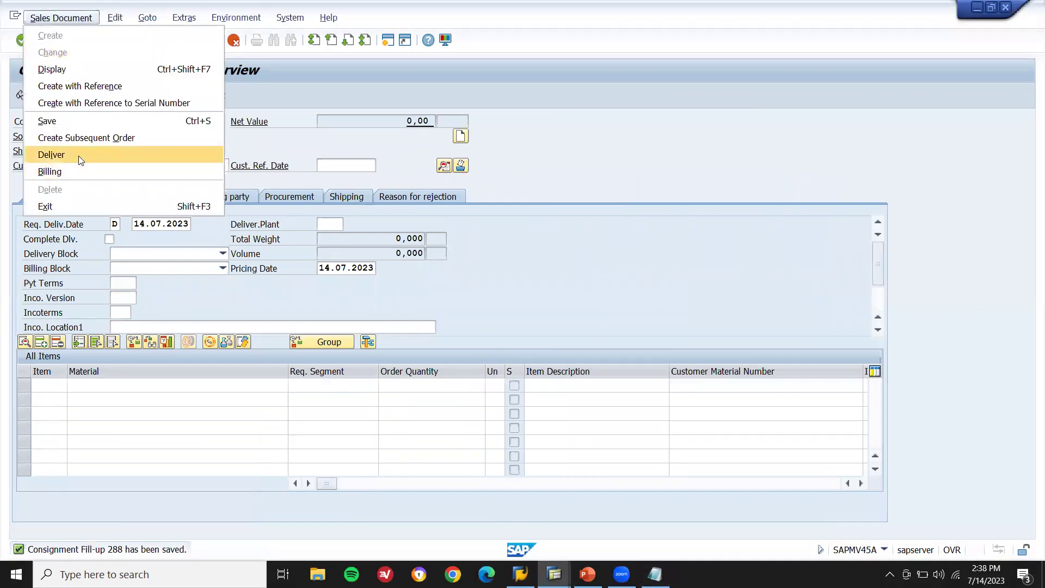
pyautogui.click(78, 156)
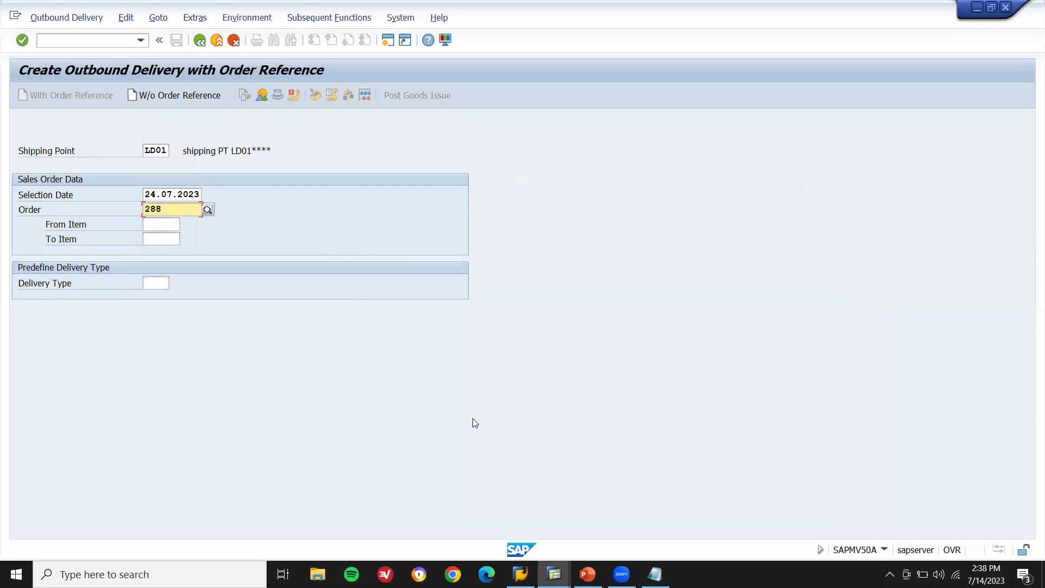
pyautogui.click(883, 549)
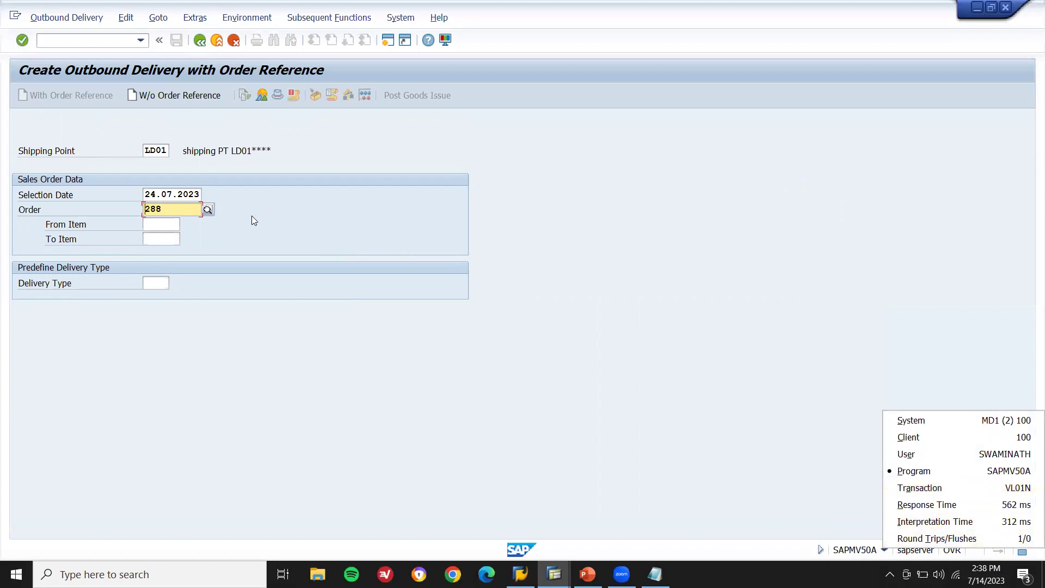
pyautogui.click(175, 209)
pyautogui.press('Return')
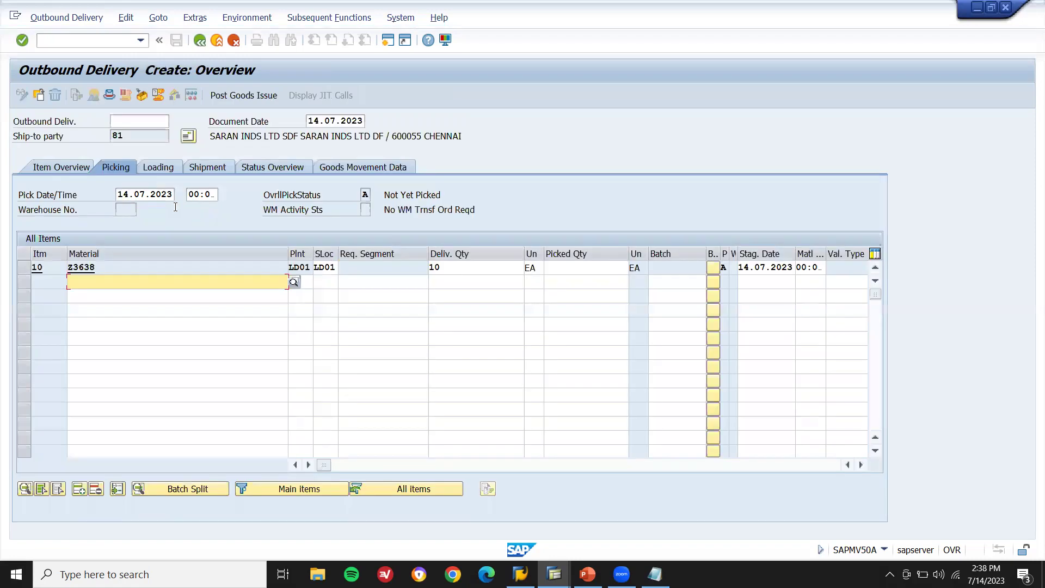
# Step: Enter picked quantity 10 for item 10 and post goods issue
pyautogui.click(549, 275)
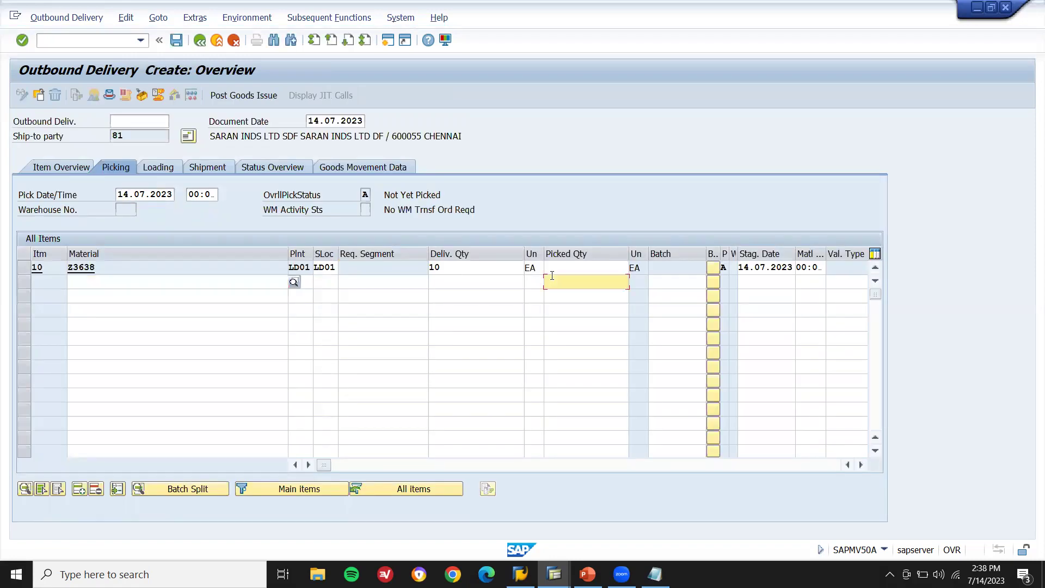
pyautogui.click(552, 266)
pyautogui.write('10')
pyautogui.press('Return')
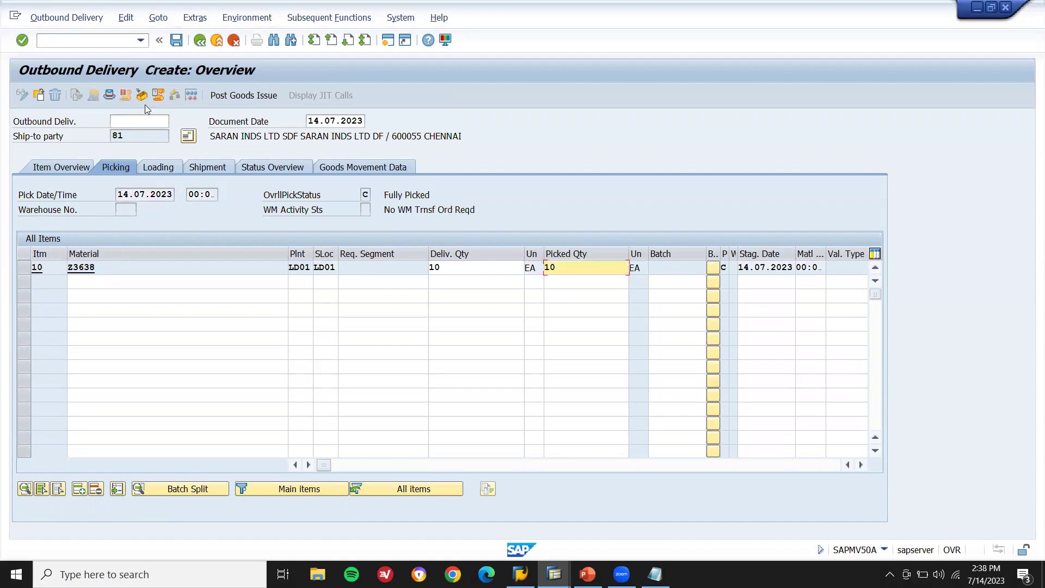
pyautogui.click(260, 98)
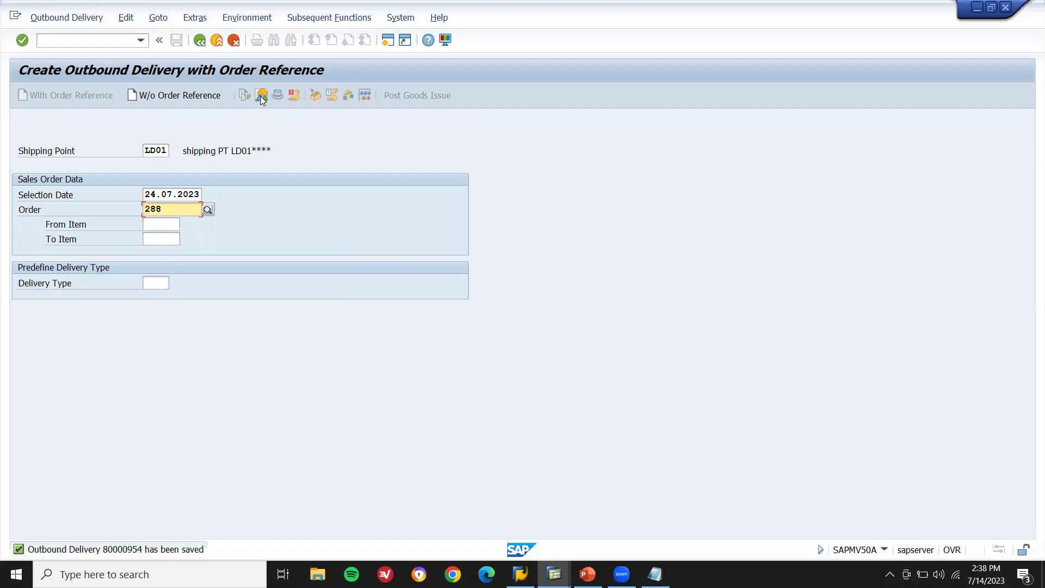
pyautogui.click(111, 41)
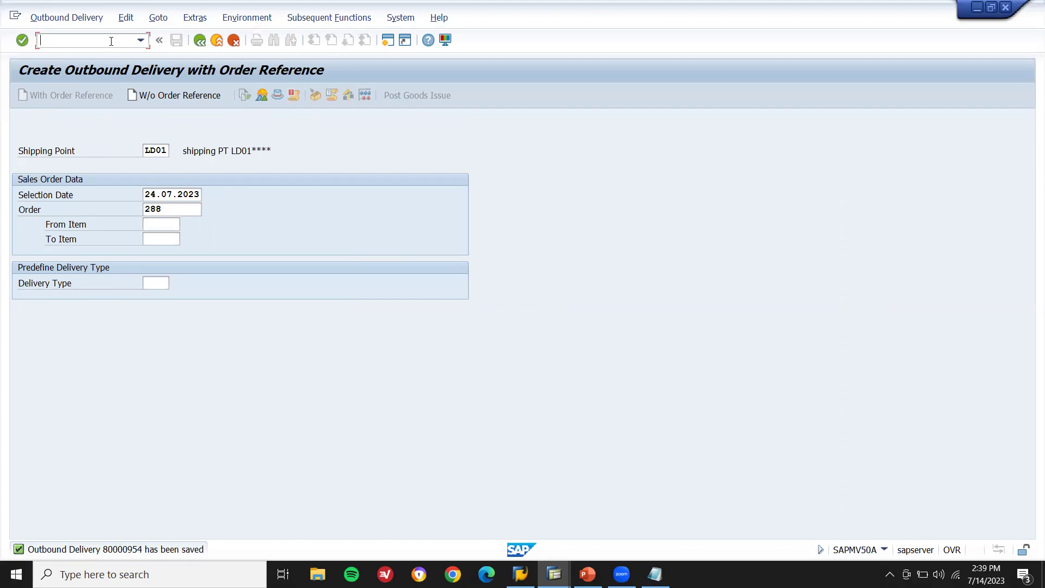
# Step: Check MMBE stock for Z3638 (10 EA customer consignment), then return to Easy Access
pyautogui.write('vl')
pyautogui.press('BackSpace')
pyautogui.press('BackSpace')
pyautogui.write('/nmmbe')
pyautogui.press('Return')
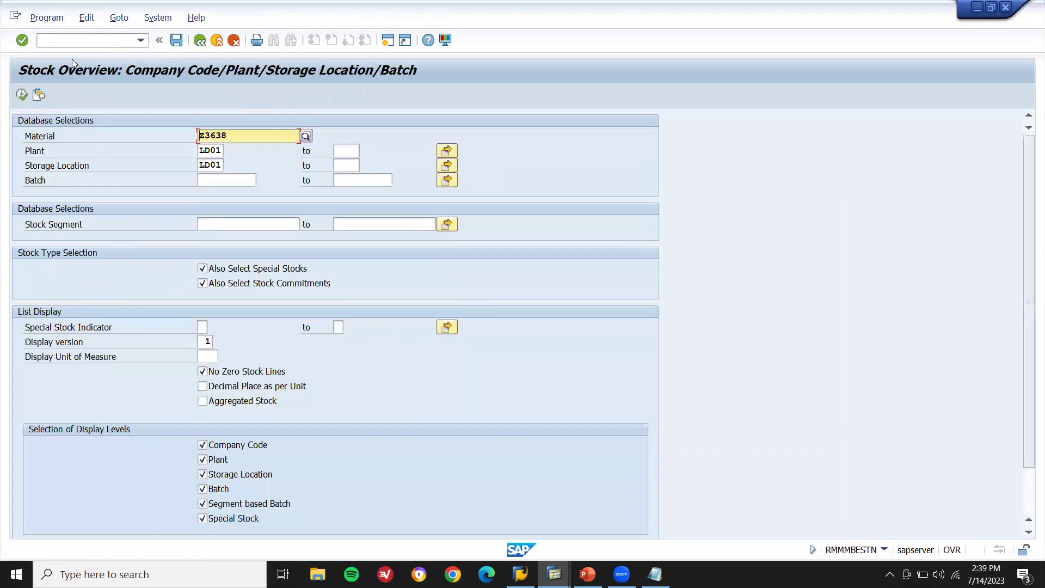
pyautogui.click(20, 96)
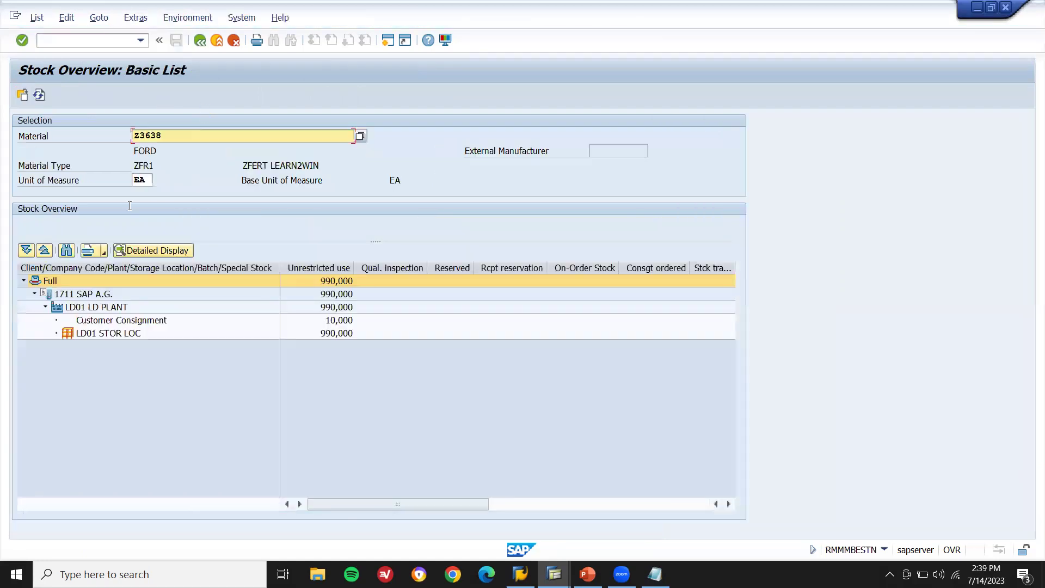
pyautogui.click(102, 322)
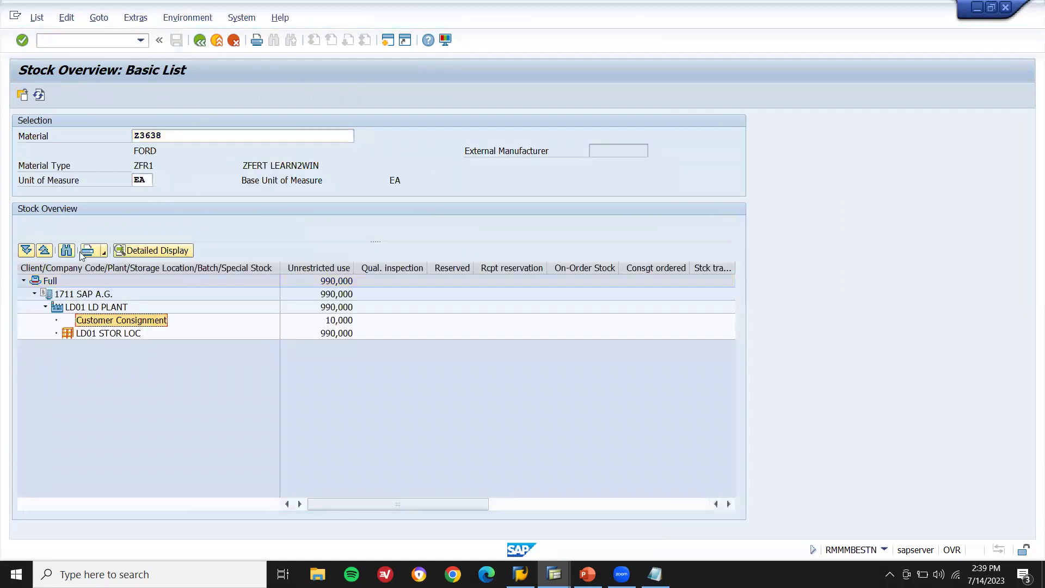
pyautogui.click(341, 323)
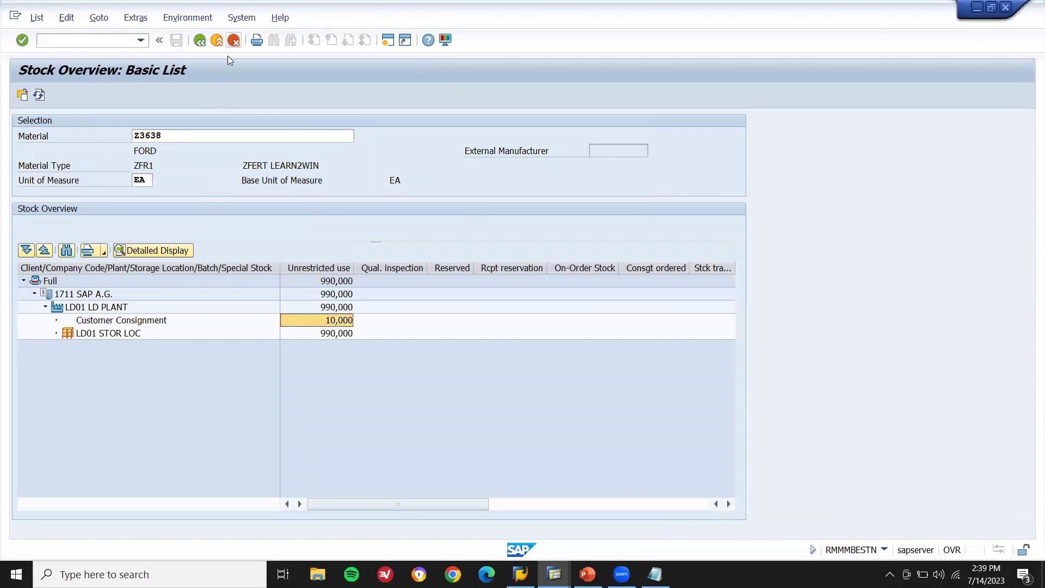
pyautogui.hotkey('shift', 'F3')
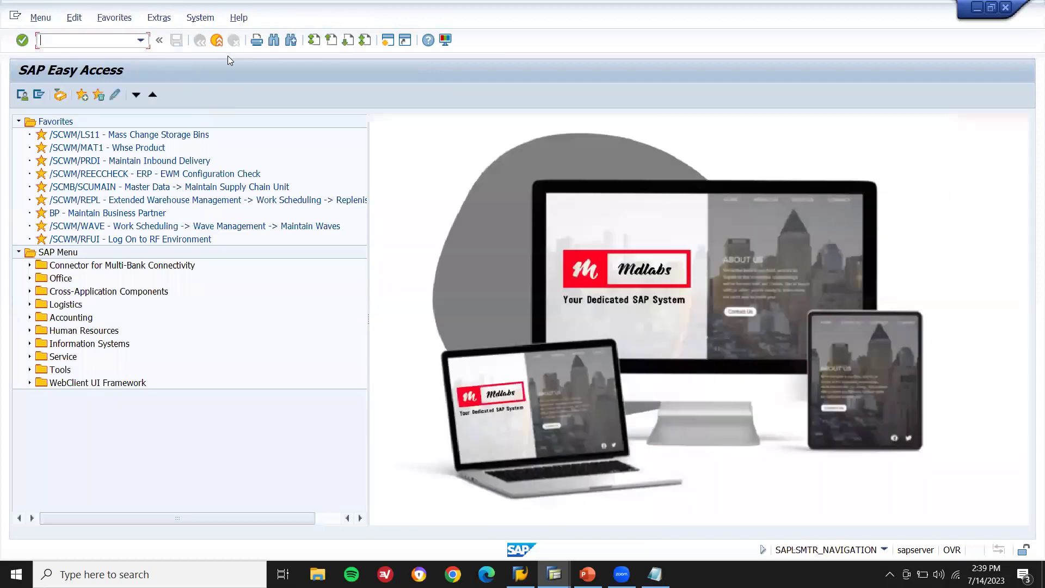
# Step: Start a VK11 PR00 condition record for material Z3638
pyautogui.write('vk11')
pyautogui.press('Return')
pyautogui.press('Return')
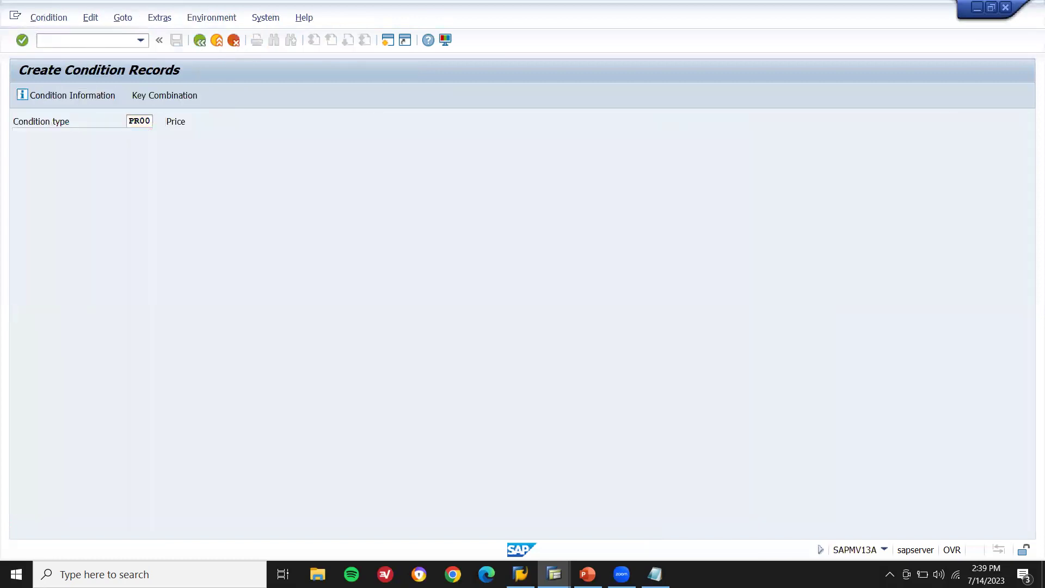
pyautogui.click(383, 291)
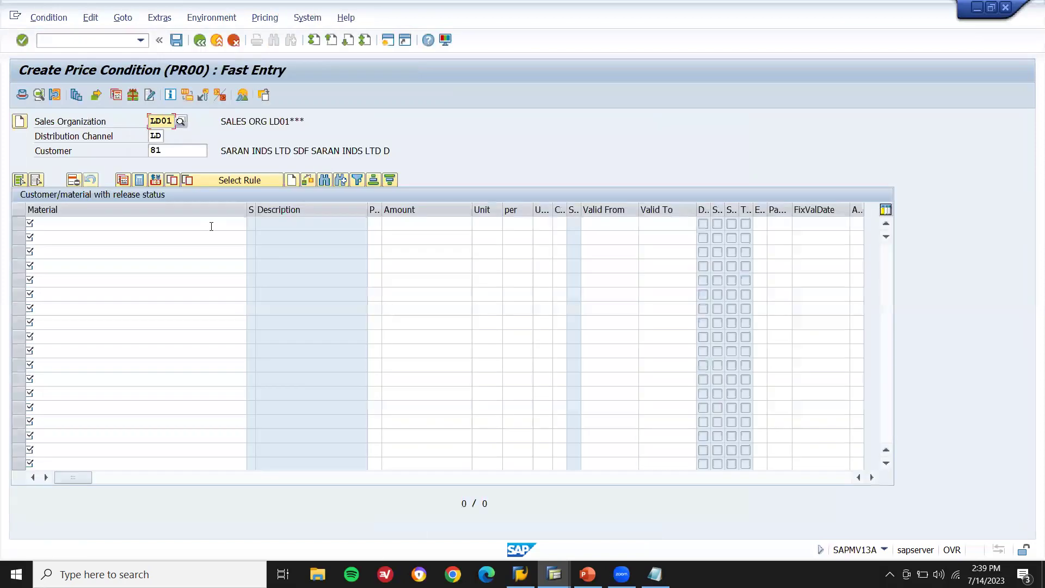
pyautogui.click(151, 227)
pyautogui.write('Z37')
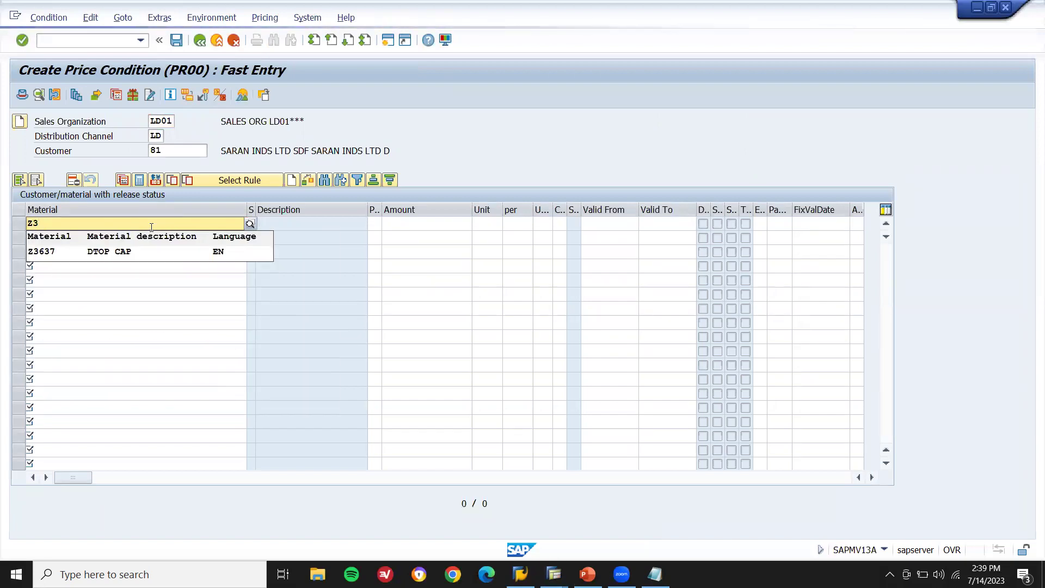
pyautogui.press('Down')
pyautogui.press('Down')
pyautogui.press('Down')
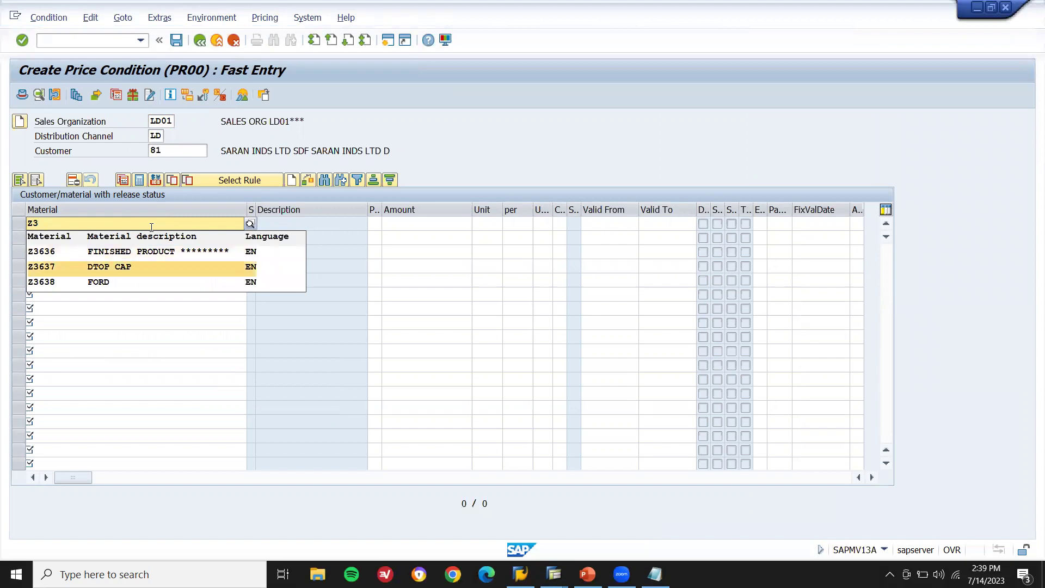
pyautogui.press('Return')
# Step: Set the price amount to 75000, save the record, and return with /n
pyautogui.click(430, 222)
pyautogui.write('75000')
pyautogui.press('Return')
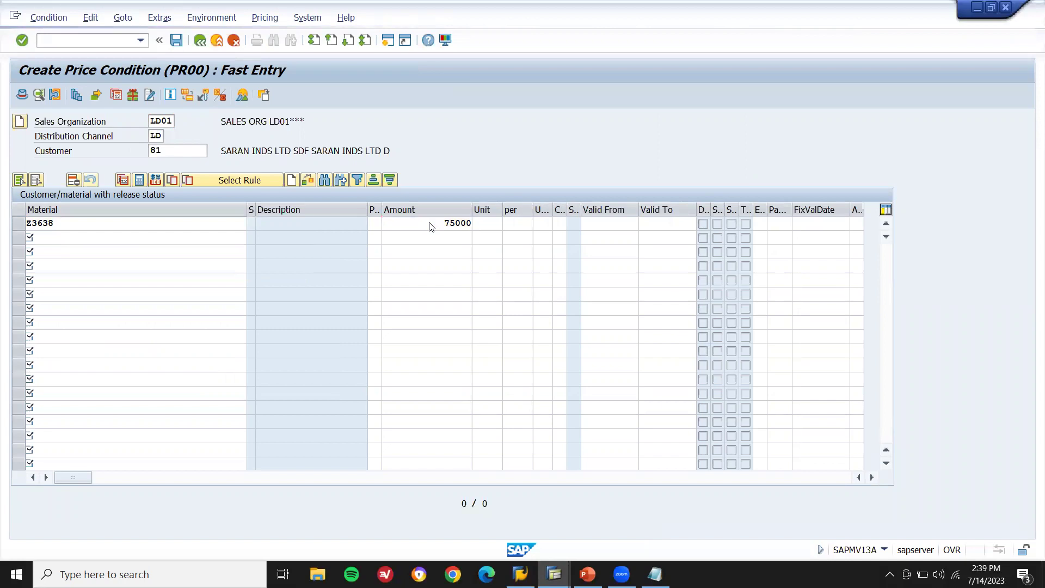
pyautogui.click(177, 42)
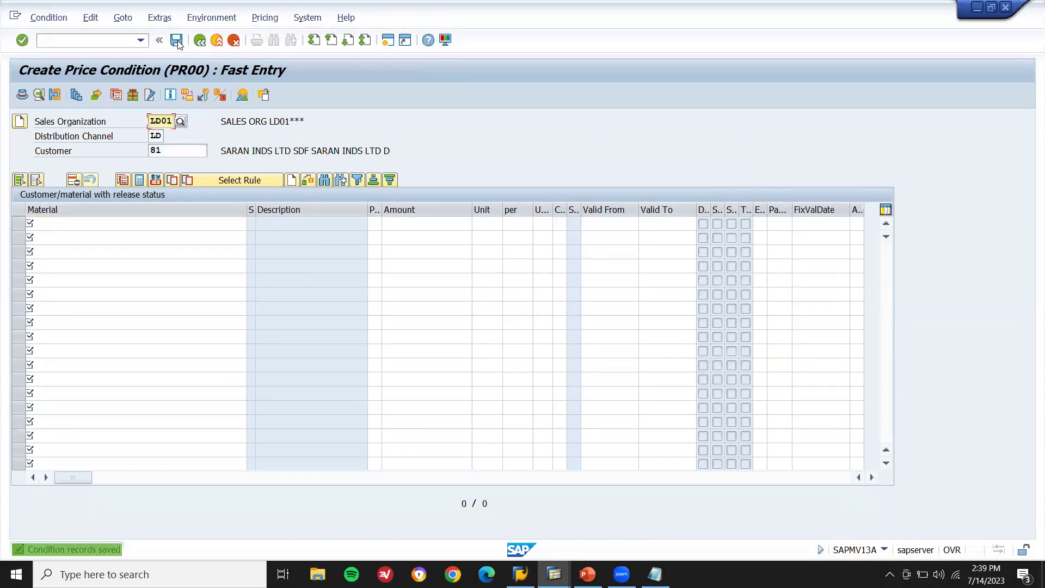
pyautogui.click(83, 42)
pyautogui.write('/n')
pyautogui.press('Return')
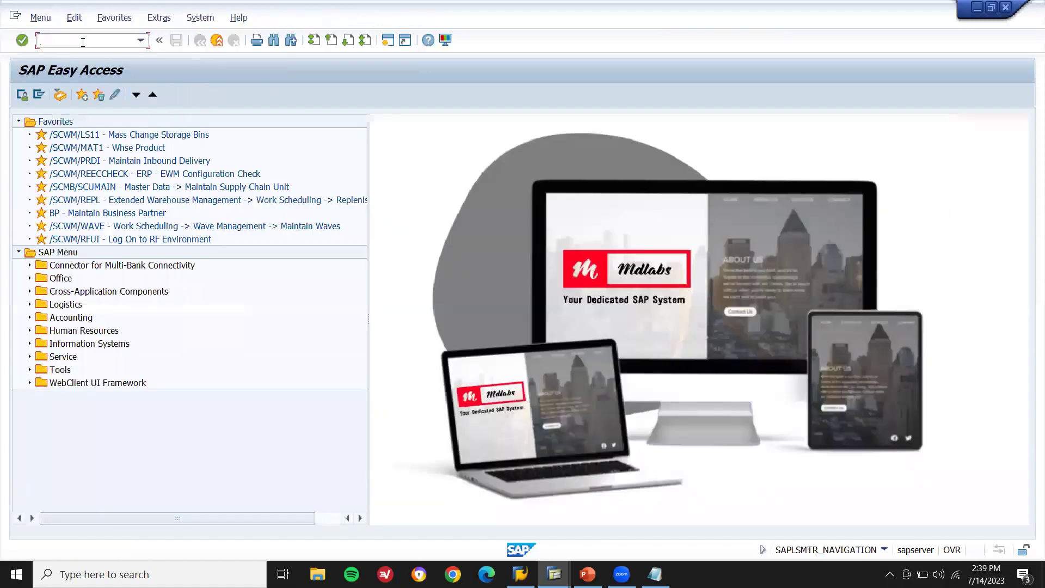
# Step: Open VF01, back out, and launch VA01 to create a sales document
pyautogui.write('VF01')
pyautogui.press('Return')
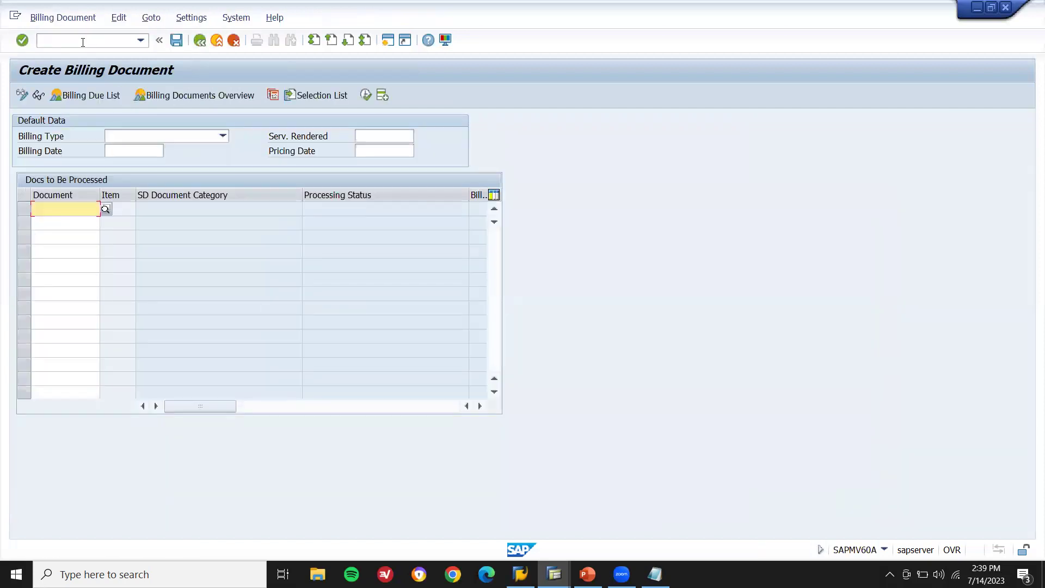
pyautogui.click(83, 42)
pyautogui.press('F3')
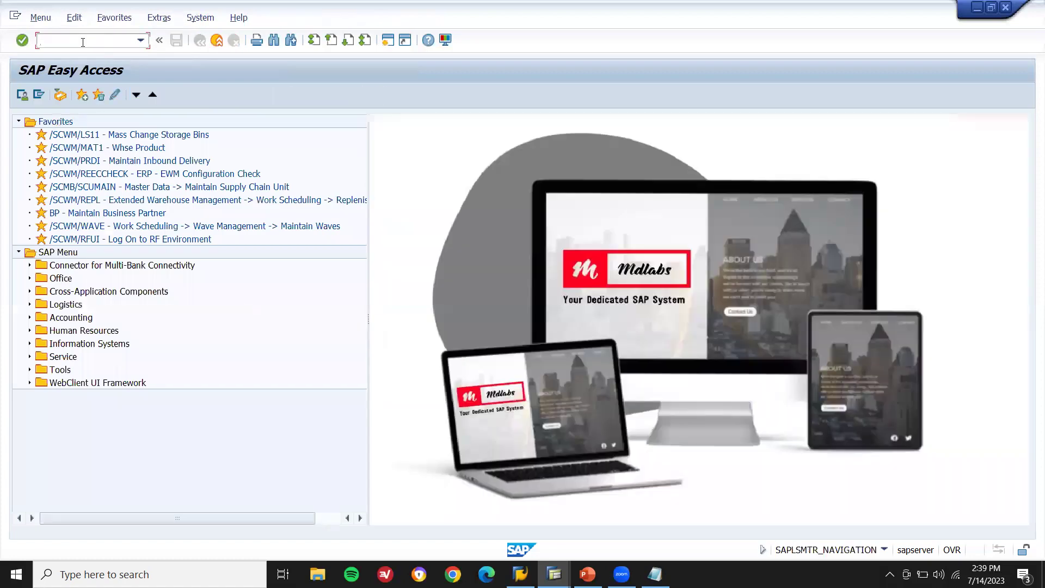
pyautogui.write('VA01')
pyautogui.press('Return')
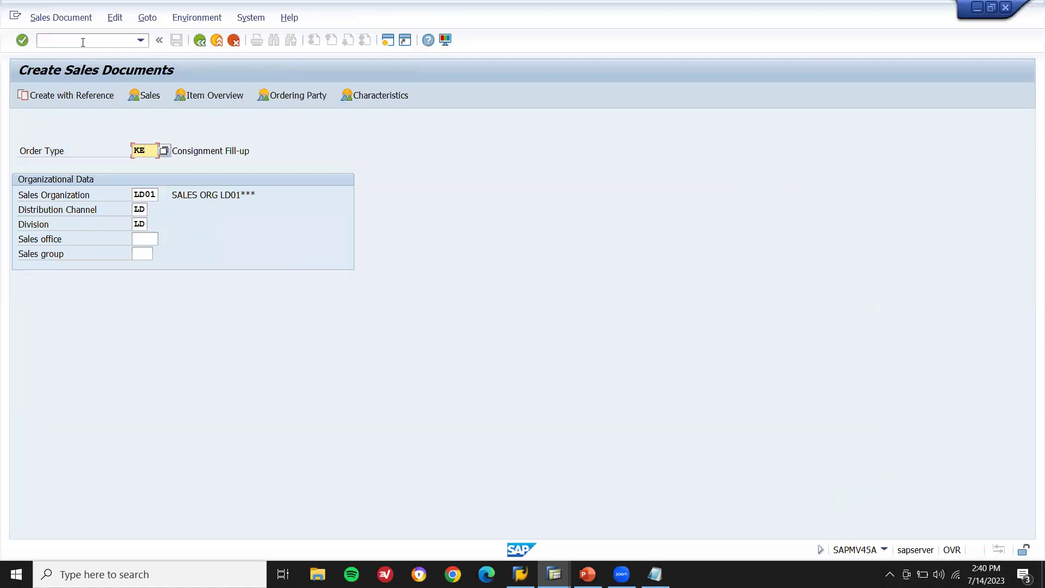
# Step: Proceed with order type KE and enter the sold-to party and customer reference
pyautogui.press('Return')
pyautogui.write('81')
pyautogui.press('Return')
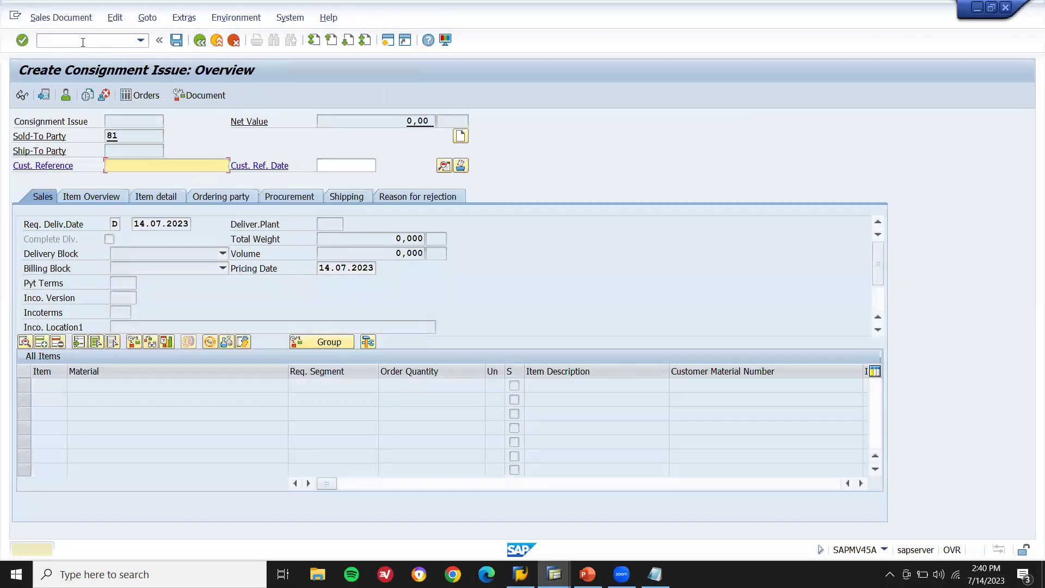
pyautogui.press('BackSpace')
pyautogui.press('Down')
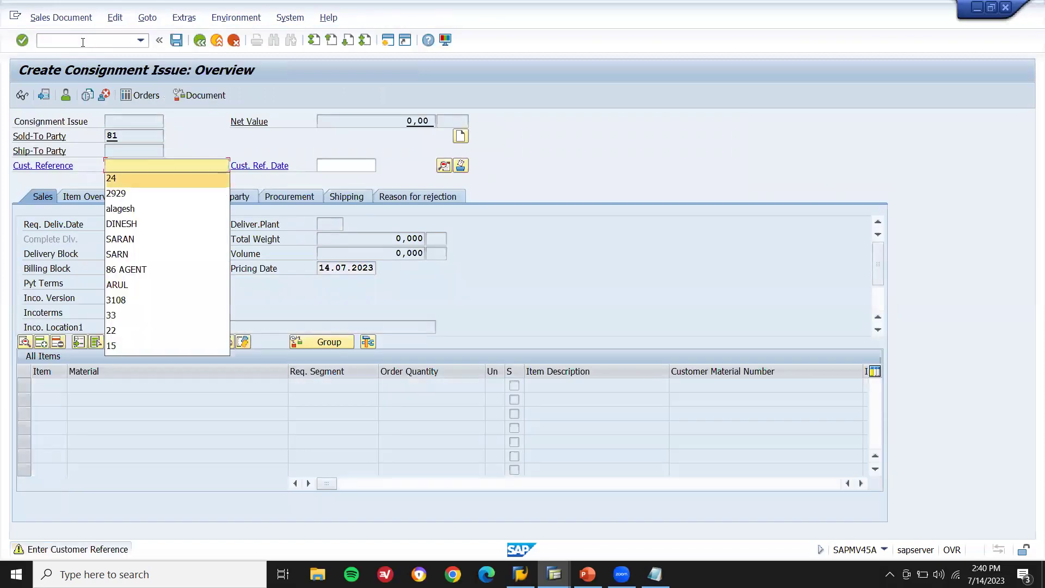
pyautogui.press('Return')
pyautogui.write('81 FORD')
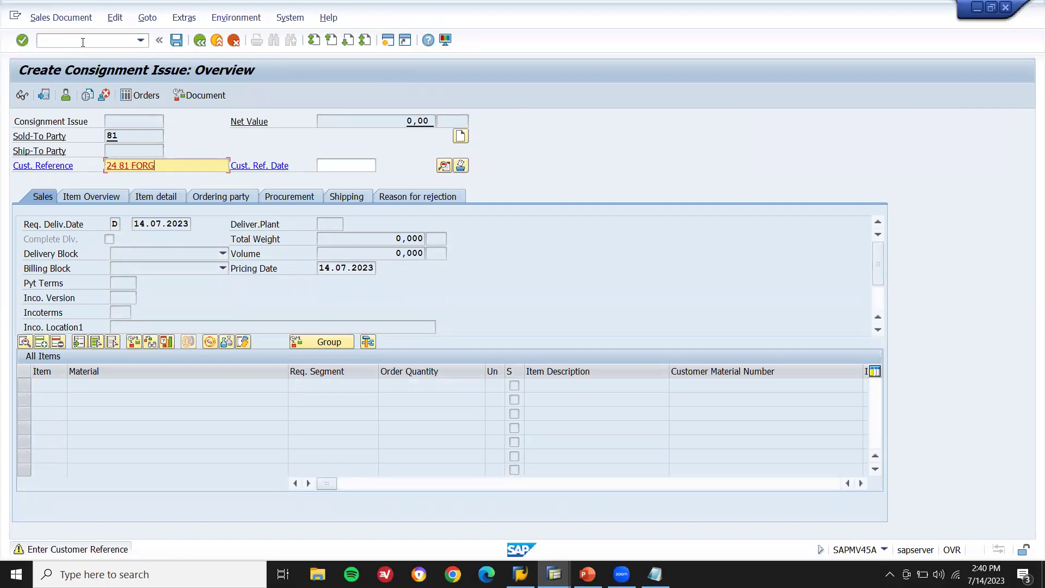
pyautogui.press('Return')
# Step: Set payment terms 0001 and Incoterms FOB with location FOB
pyautogui.press('Down')
pyautogui.press('Return')
pyautogui.press('Tab')
pyautogui.press('Tab')
pyautogui.write('fob')
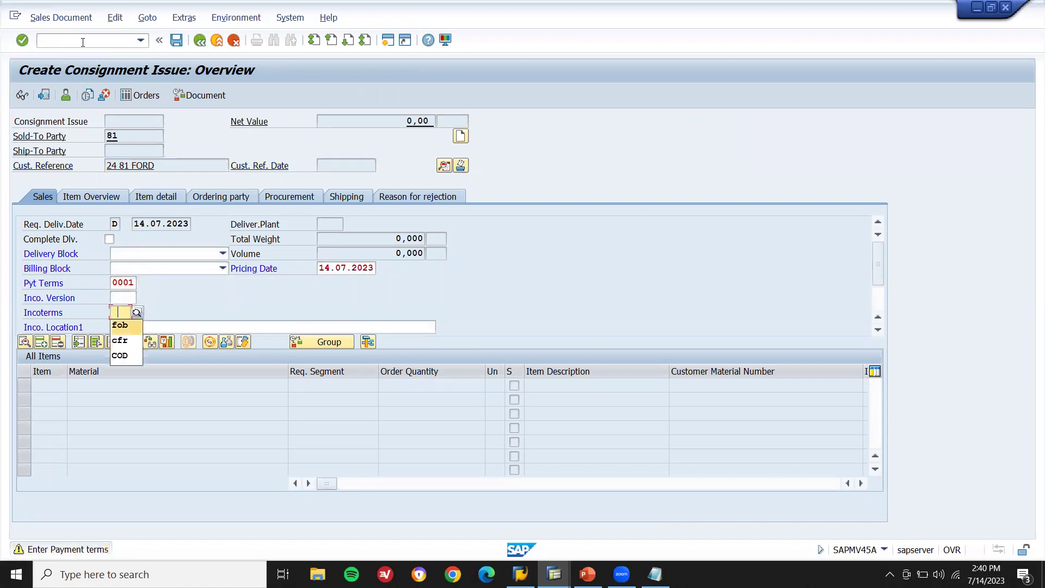
pyautogui.press('Tab')
pyautogui.write('FOB')
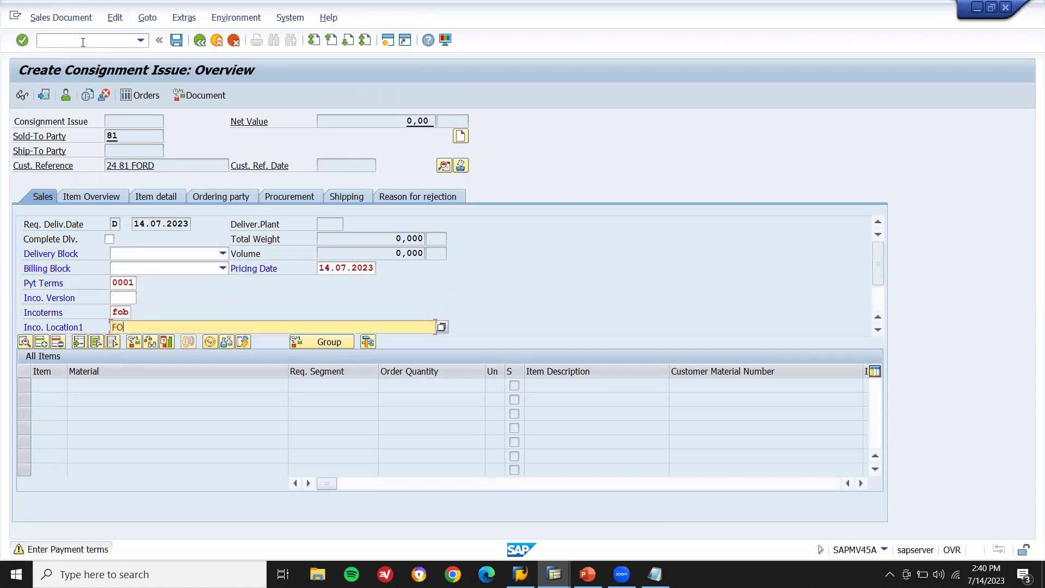
pyautogui.press('Return')
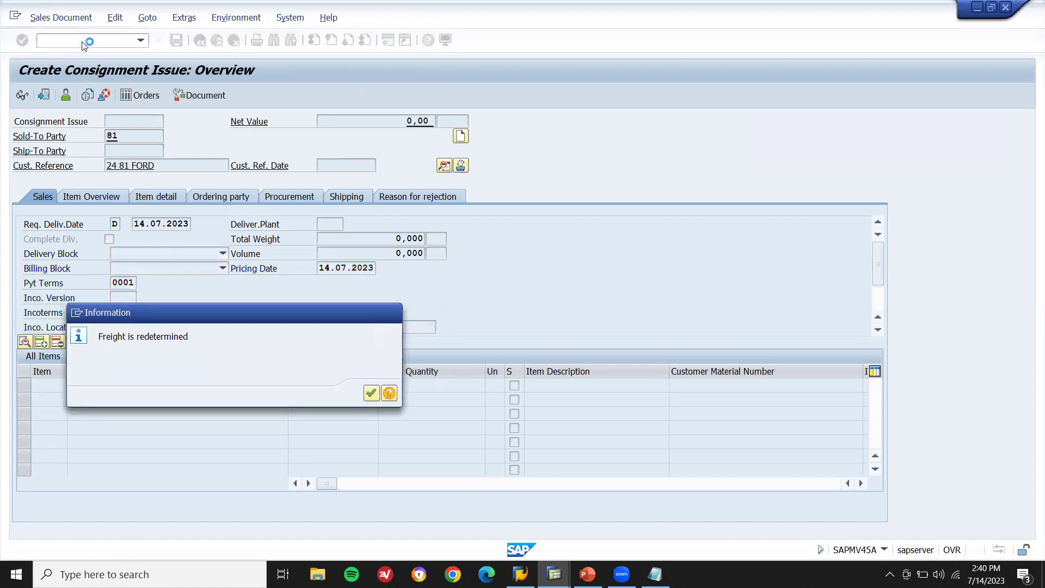
pyautogui.press('Return')
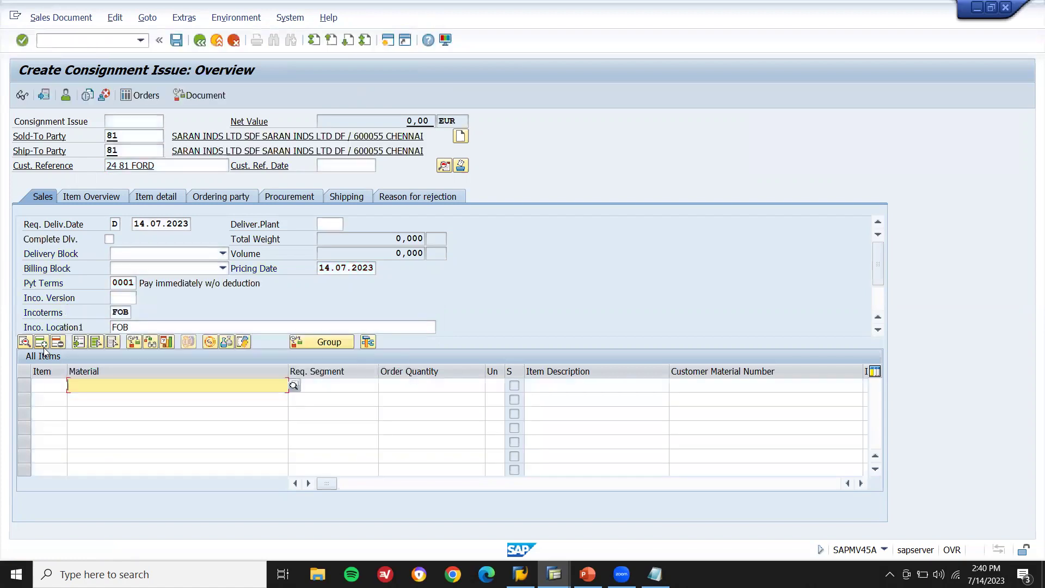
# Step: Add item Z3638 with quantity 10, giving net value 750.000,00 EUR
pyautogui.write('Z3638')
pyautogui.press('Return')
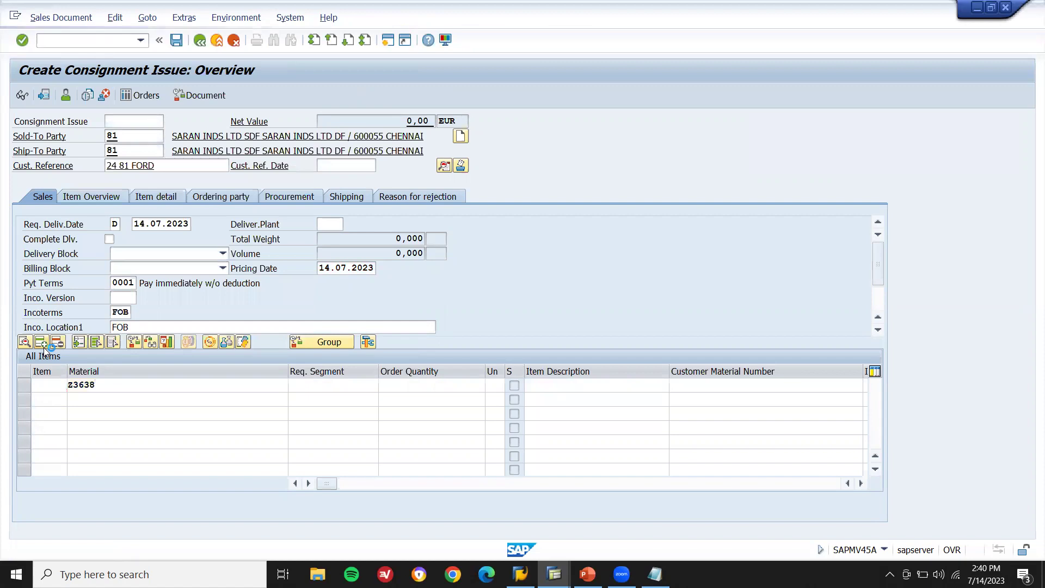
pyautogui.write('10')
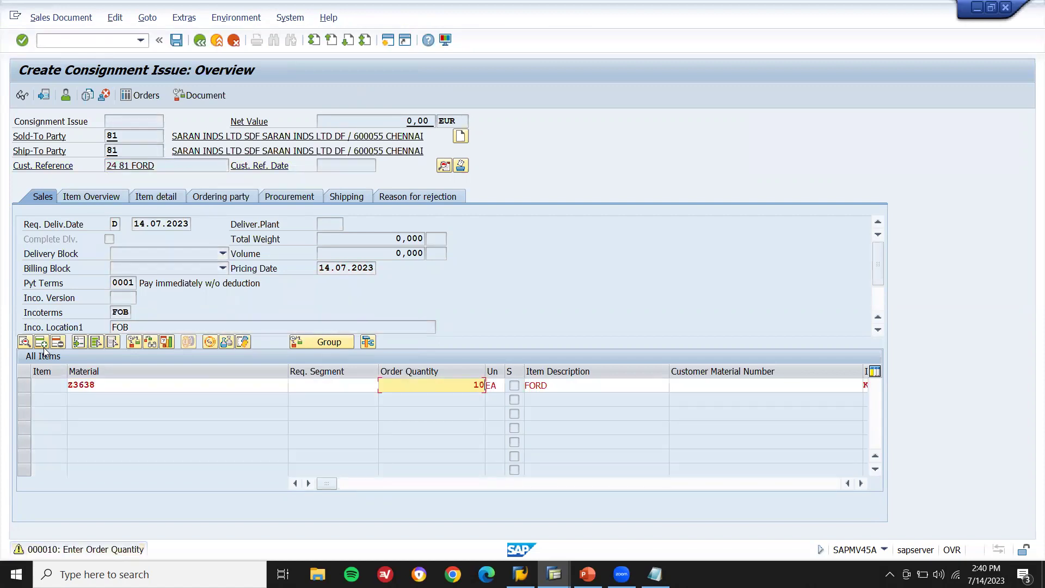
pyautogui.press('Return')
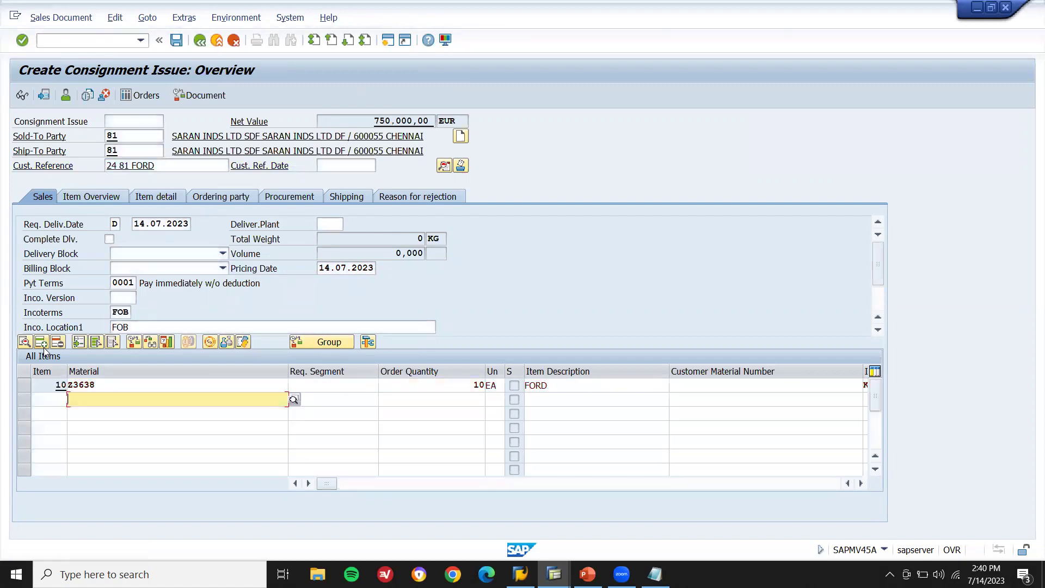
pyautogui.moveTo(372, 119); pyautogui.dragTo(438, 120)
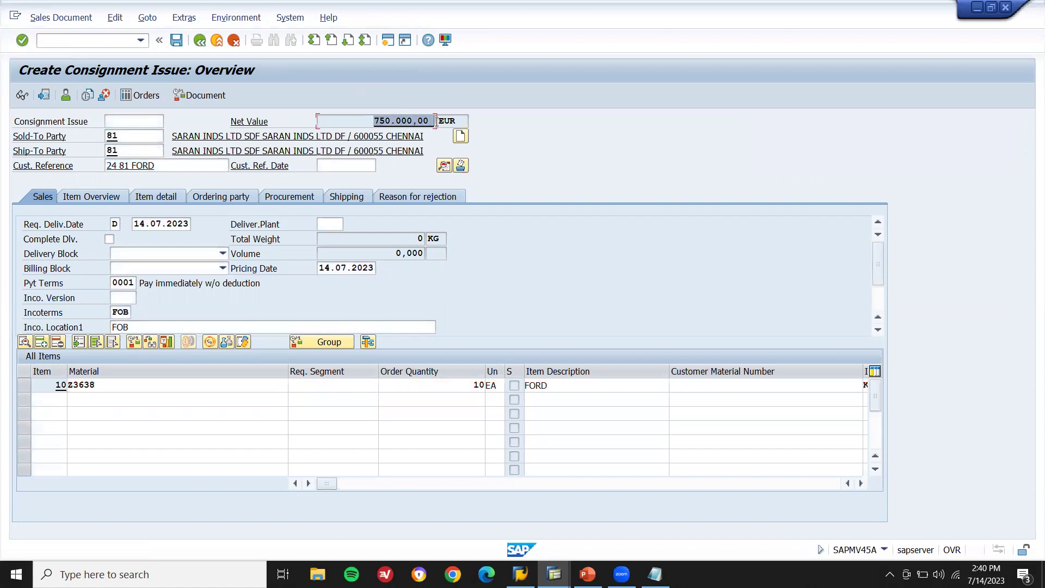
# Step: Give item 10 storage location LD01 and net and gross weight 1000, then save issue 289
pyautogui.doubleClick(224, 388)
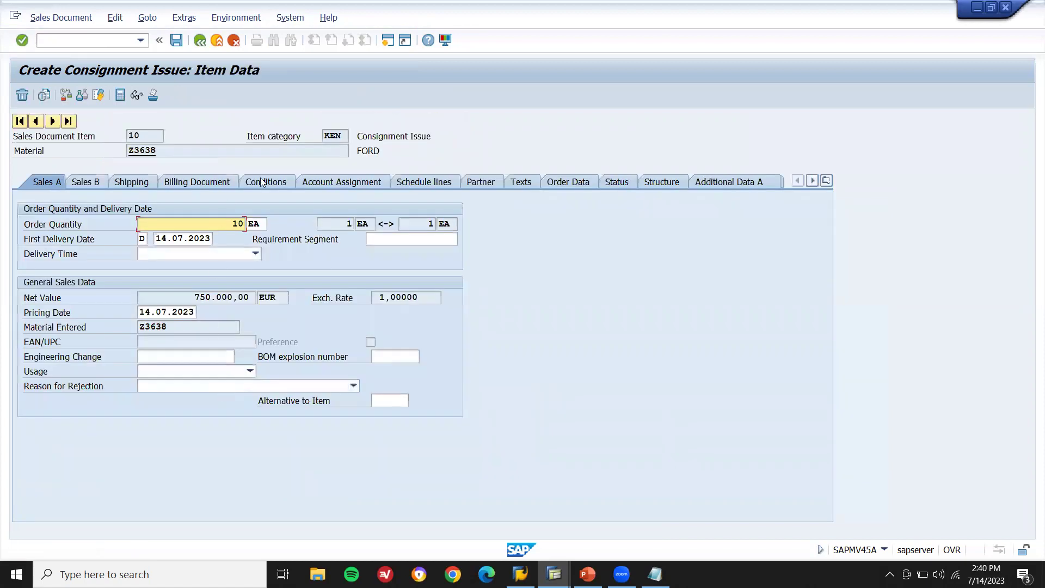
pyautogui.click(133, 185)
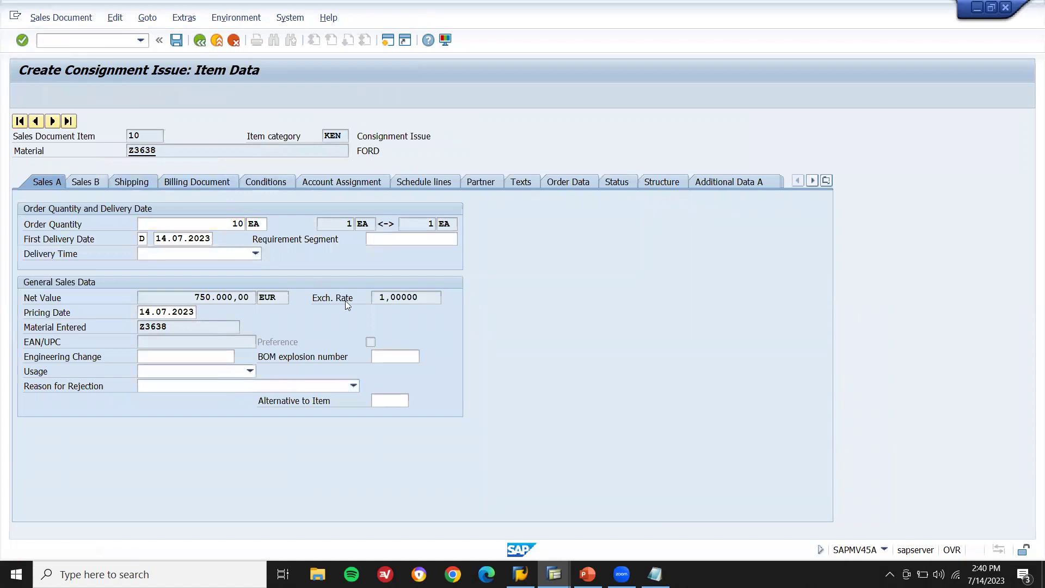
pyautogui.click(353, 282)
pyautogui.click(362, 293)
pyautogui.click(210, 416)
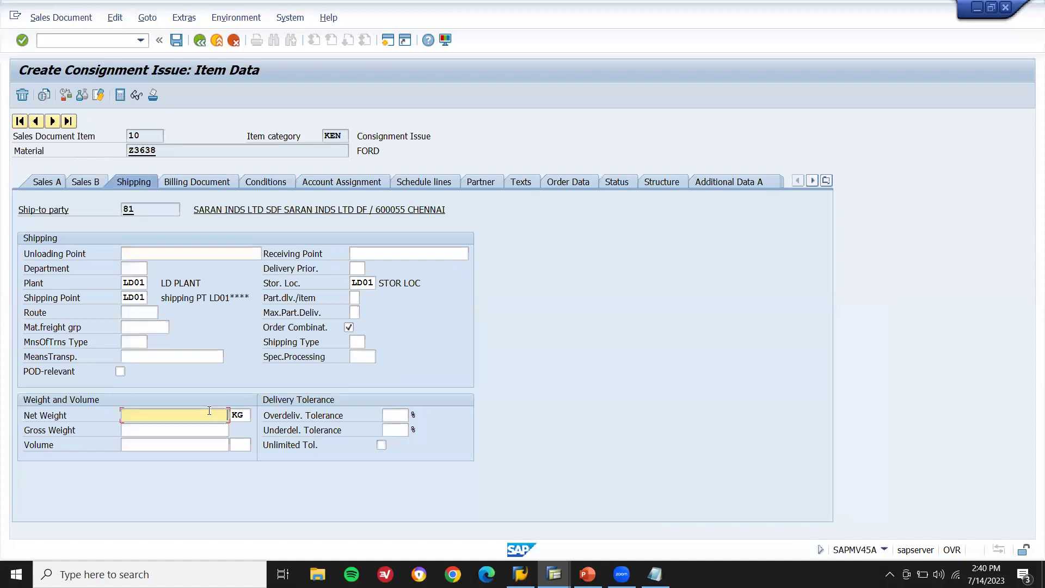
pyautogui.write('1000')
pyautogui.press('Tab')
pyautogui.write('1000')
pyautogui.press('Return')
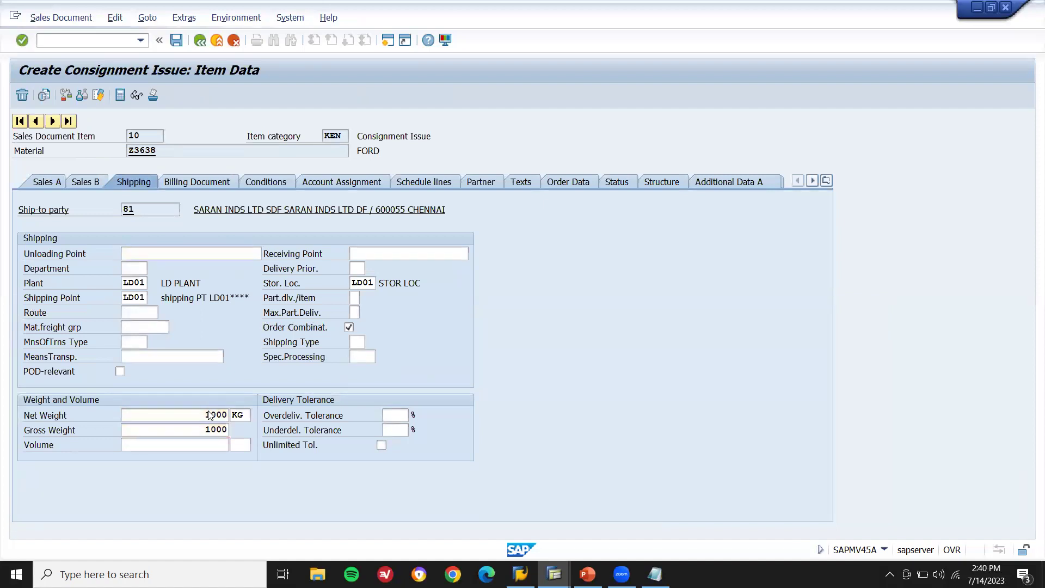
pyautogui.click(176, 42)
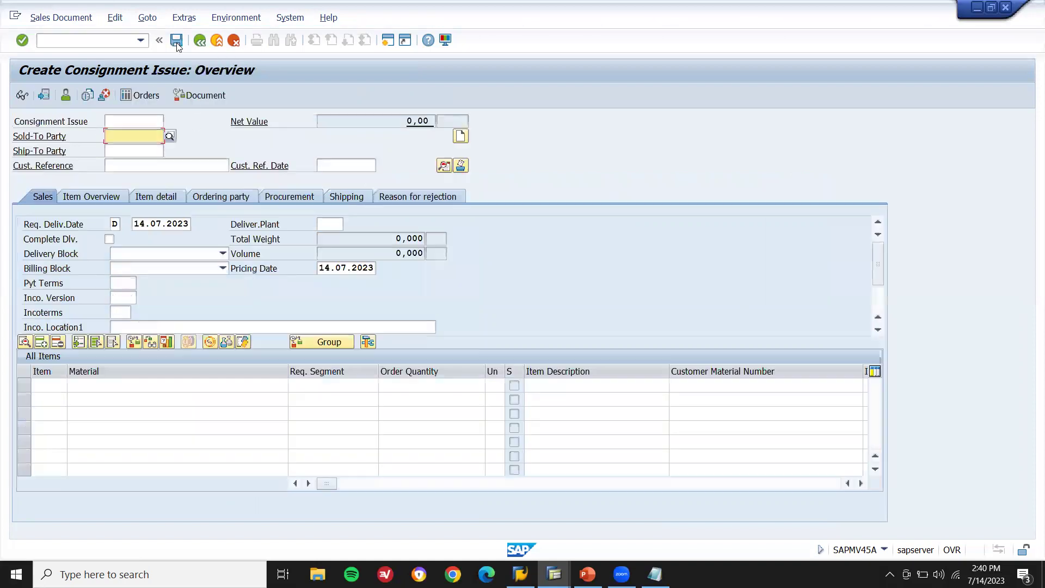
pyautogui.click(61, 18)
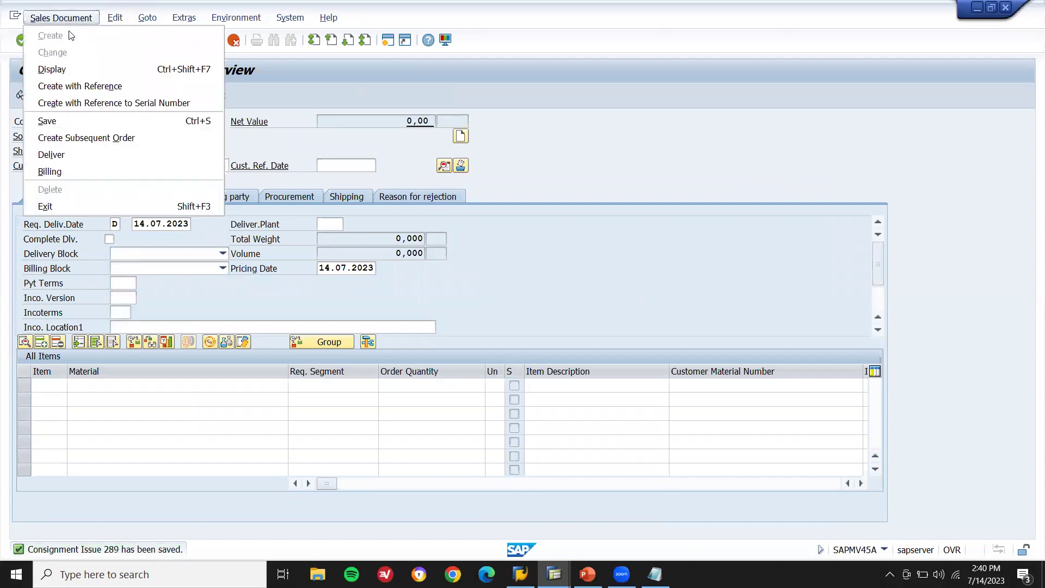
# Step: Create delivery 80000955 for order 289, verify picked quantity, and post goods issue
pyautogui.click(81, 157)
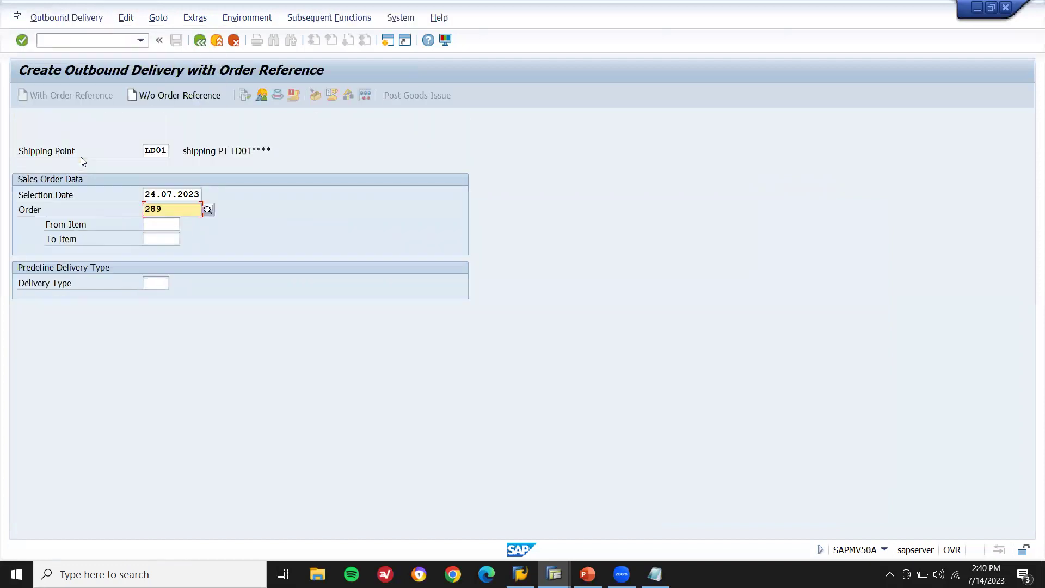
pyautogui.press('Return')
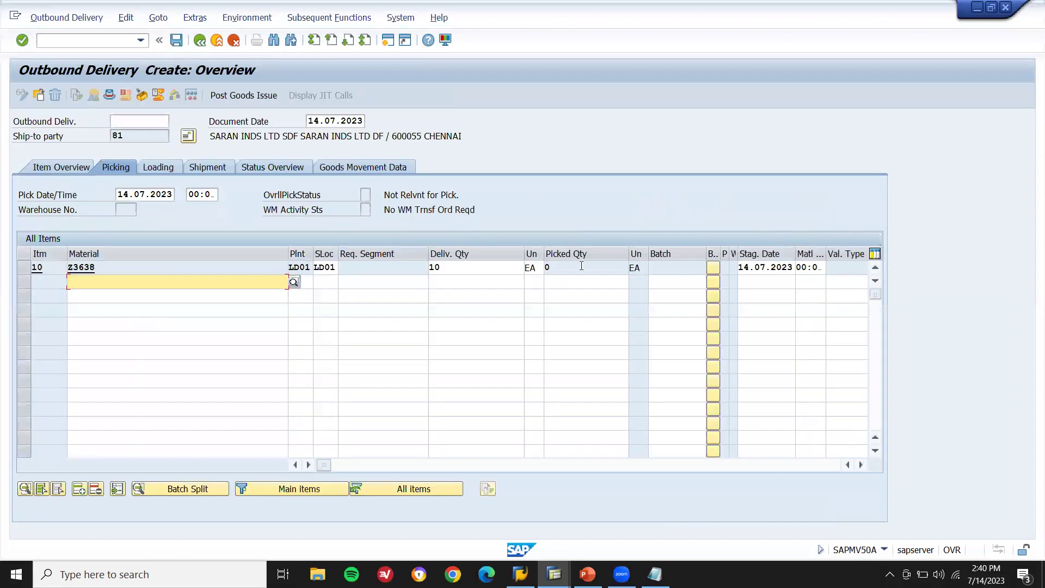
pyautogui.click(566, 267)
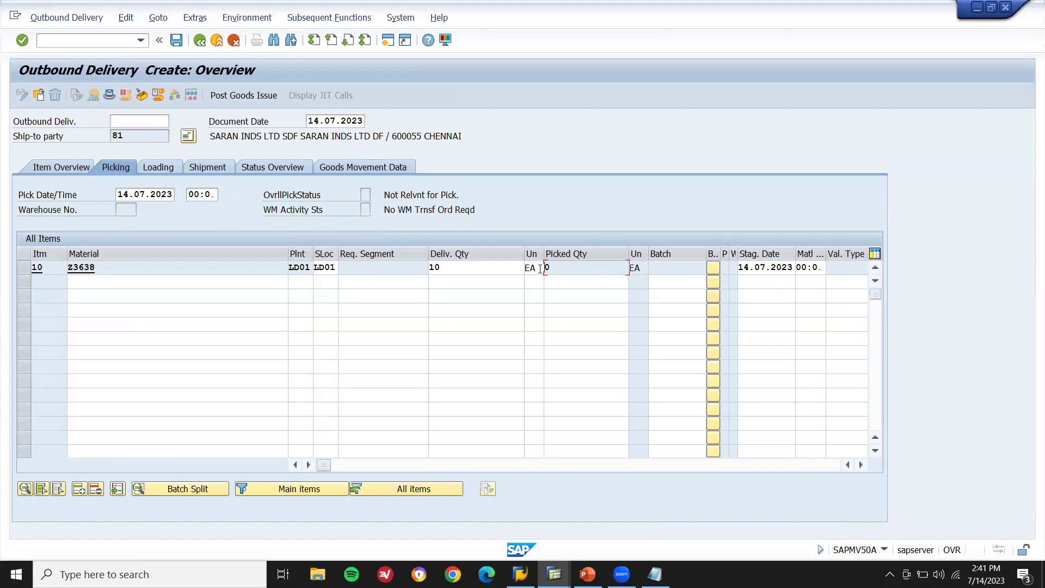
pyautogui.click(272, 94)
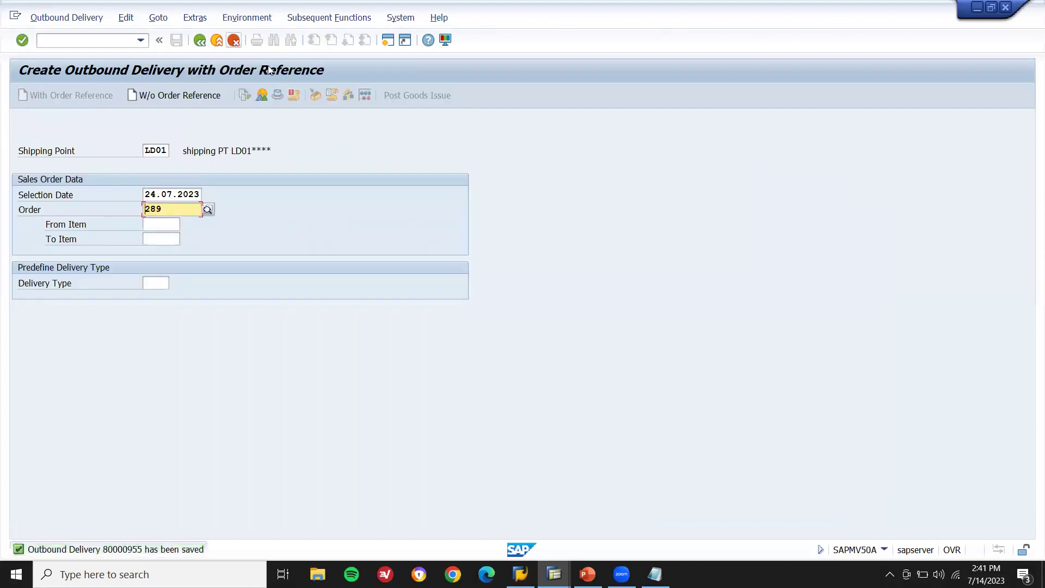
pyautogui.click(217, 40)
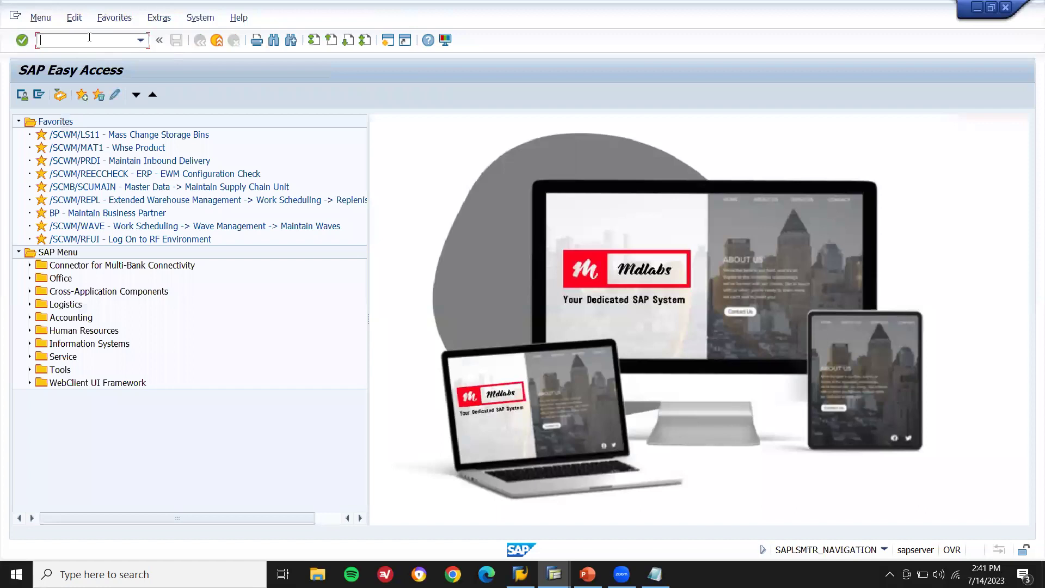
# Step: Create and save invoice 90000013 for 750.000,00 EUR from delivery 80000955 with VF01
pyautogui.write('VF01')
pyautogui.press('Return')
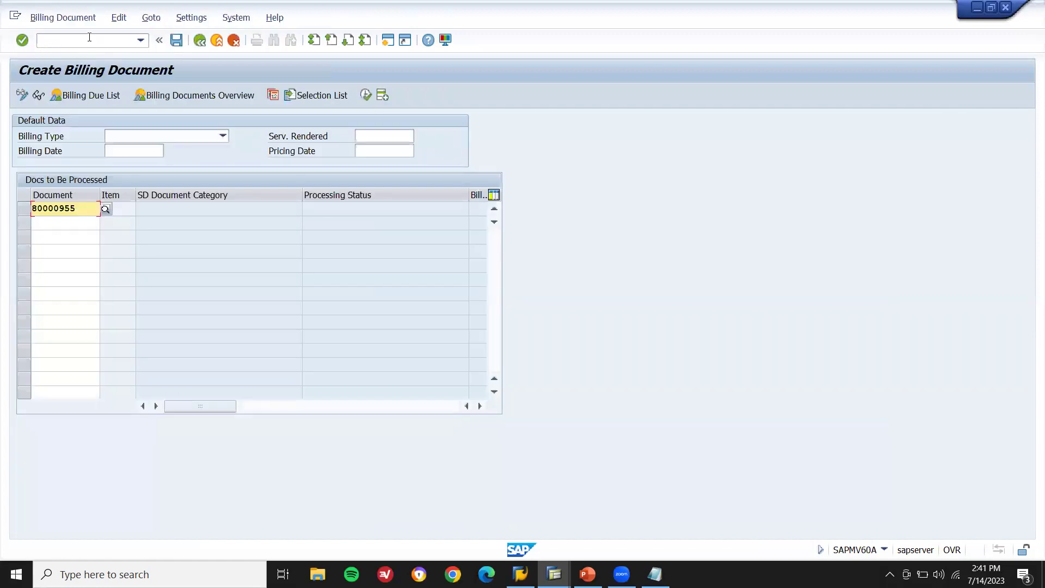
pyautogui.press('Return')
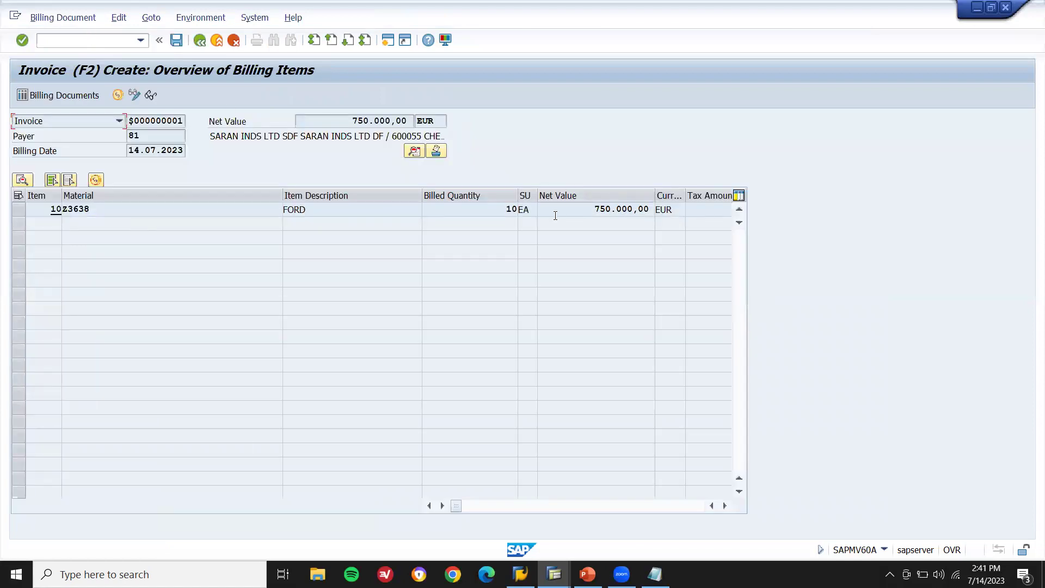
pyautogui.click(176, 41)
pyautogui.hotkey('shift', 'F3')
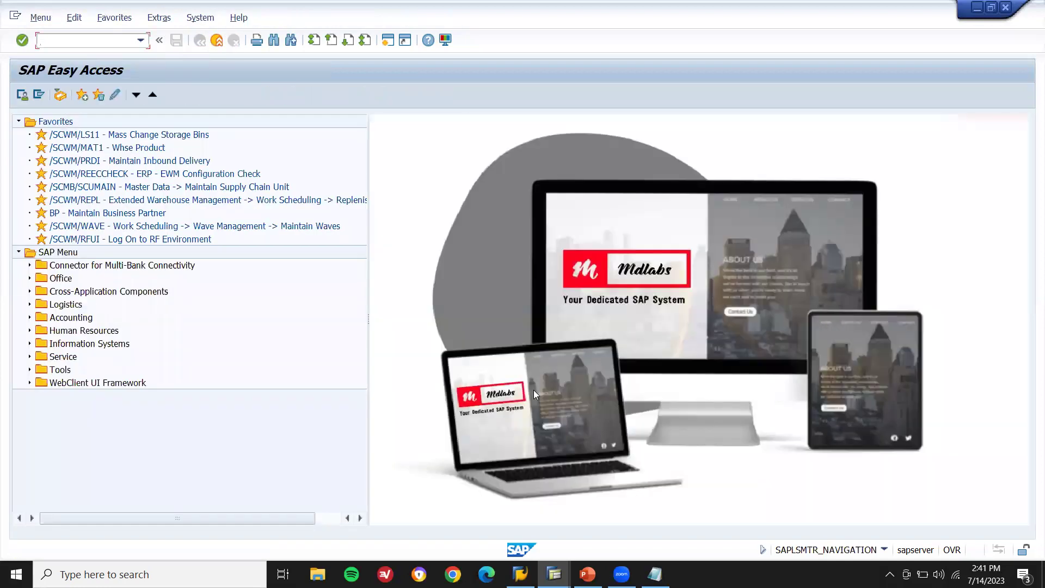
# Step: Add the line 'KR CONSIGNMENT RETURN' below 'KB 288' in the Notepad notes, then return to SAP
pyautogui.click(655, 574)
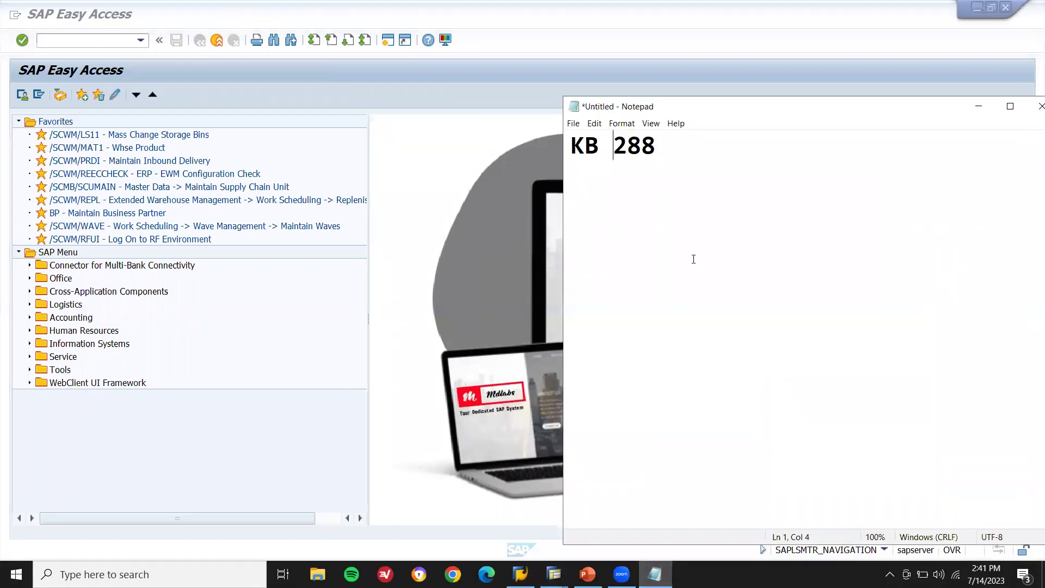
pyautogui.press('Right')
pyautogui.press('Right')
pyautogui.press('Return')
pyautogui.press('Return')
pyautogui.write('KR CONSING')
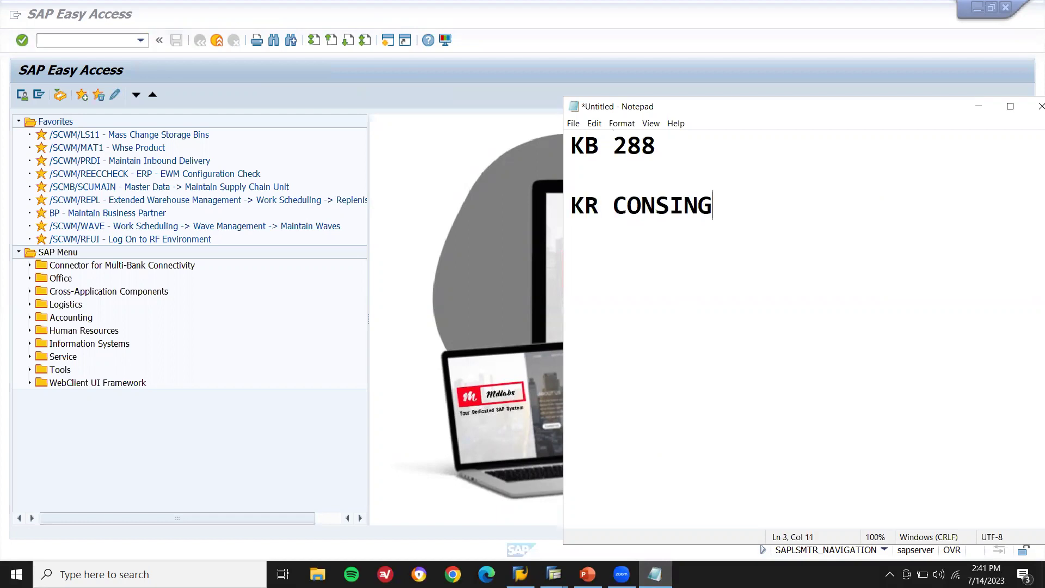
pyautogui.write('MENT RETUEN')
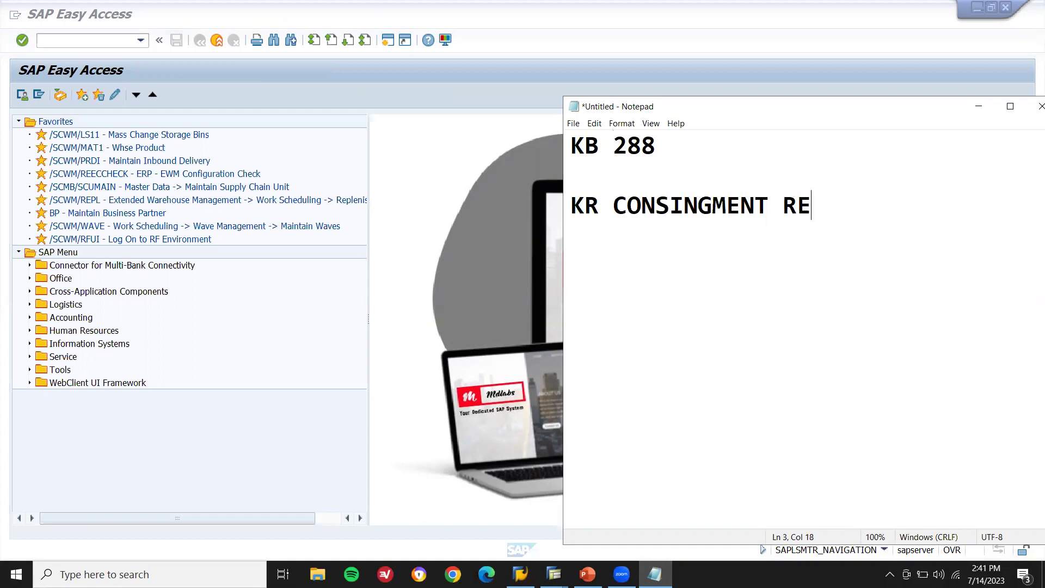
pyautogui.press('BackSpace')
pyautogui.write('R')
pyautogui.press('BackSpace')
pyautogui.press('BackSpace')
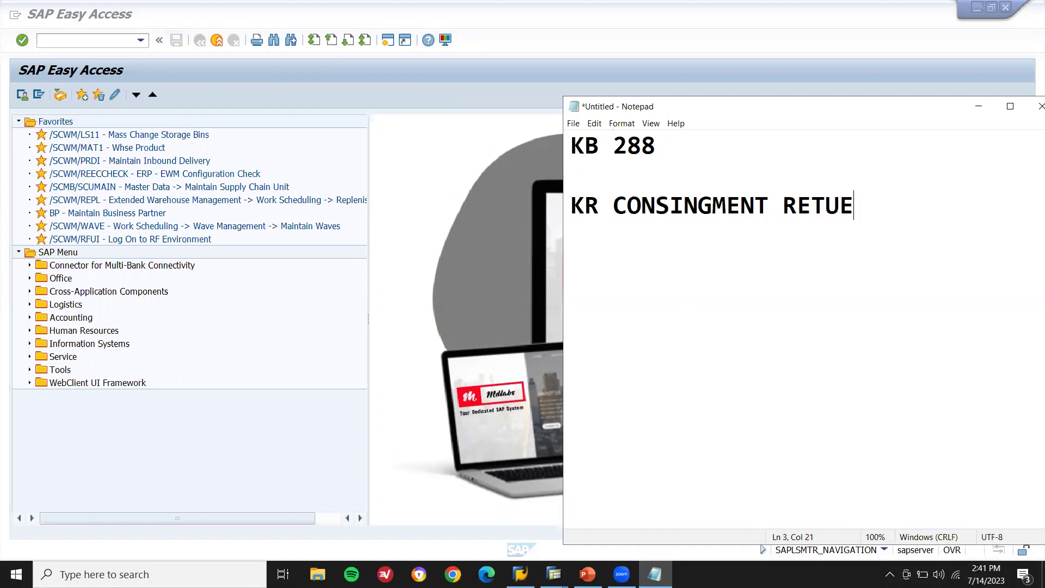
pyautogui.write('RN')
pyautogui.click(106, 40)
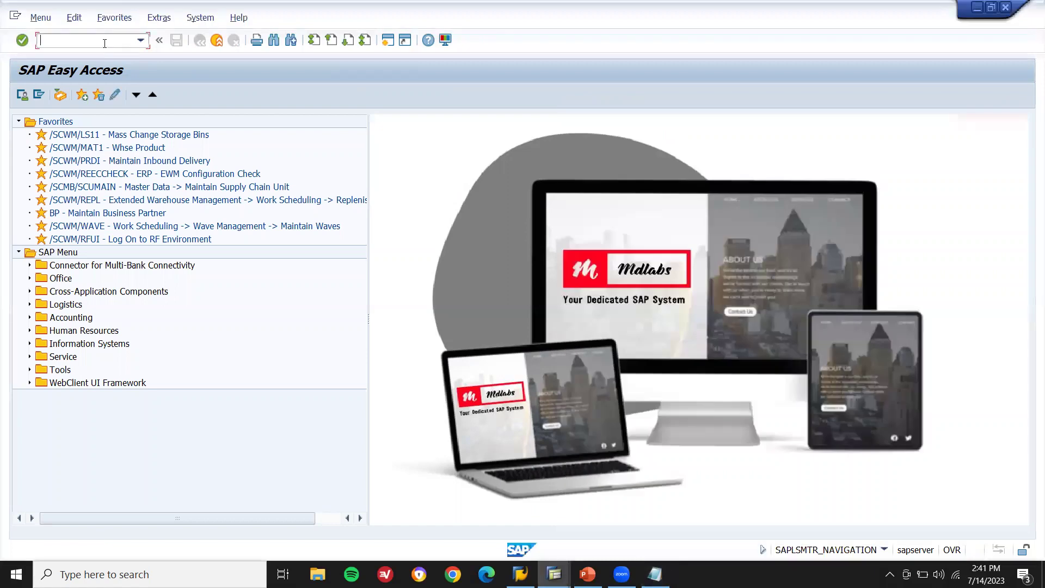
# Step: Start a VA01 order of type KR (consignment returns) for sold-to party 81
pyautogui.write('VA01')
pyautogui.press('Return')
pyautogui.press('BackSpace')
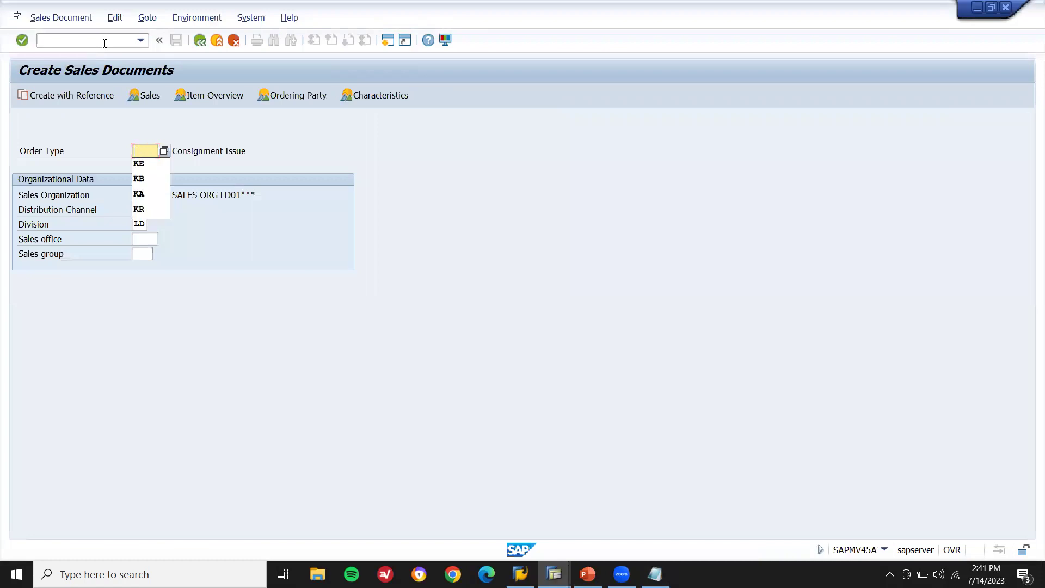
pyautogui.write('R')
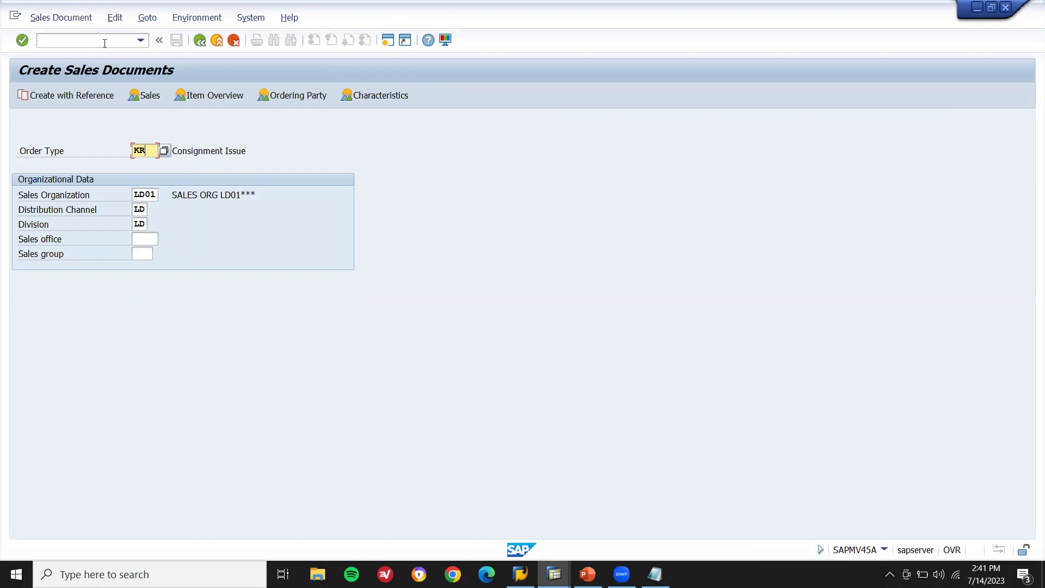
pyautogui.press('Return')
pyautogui.write('81')
pyautogui.press('Return')
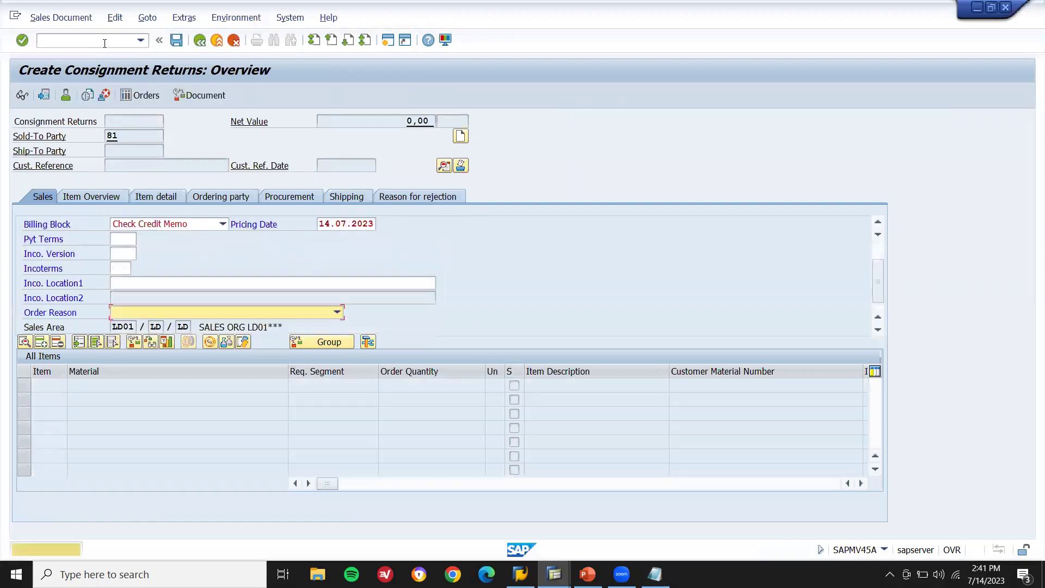
# Step: Set the order reason to Fast delivery and clear the billing block
pyautogui.click(202, 313)
pyautogui.press('Down')
pyautogui.press('Down')
pyautogui.press('Down')
pyautogui.press('Down')
pyautogui.press('Down')
pyautogui.press('Down')
pyautogui.press('Down')
pyautogui.press('Down')
pyautogui.press('Down')
pyautogui.press('Down')
pyautogui.press('Down')
pyautogui.press('Down')
pyautogui.press('Down')
pyautogui.press('Down')
pyautogui.press('Down')
pyautogui.press('Down')
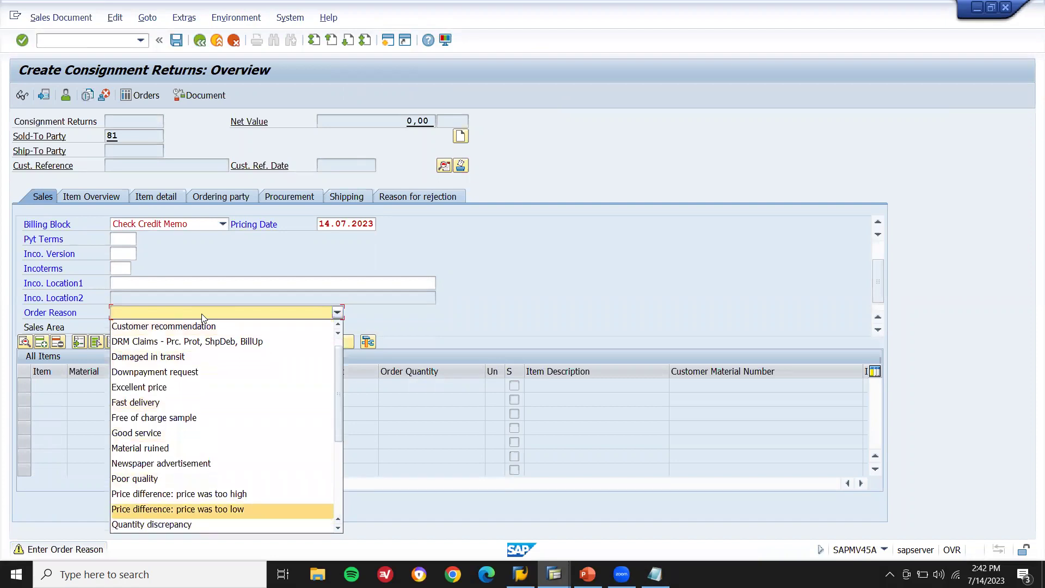
pyautogui.press('Down')
pyautogui.press('Up')
pyautogui.press('Up')
pyautogui.press('Up')
pyautogui.press('Up')
pyautogui.press('Up')
pyautogui.press('Up')
pyautogui.press('Up')
pyautogui.press('Up')
pyautogui.press('Up')
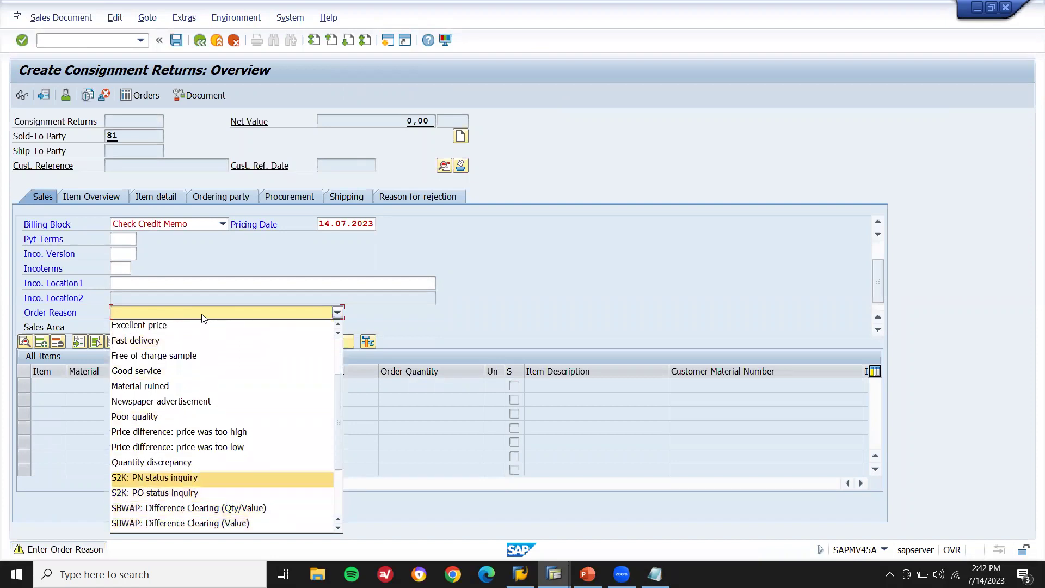
pyautogui.press('Up')
pyautogui.press('Up')
pyautogui.press('Up')
pyautogui.press('Return')
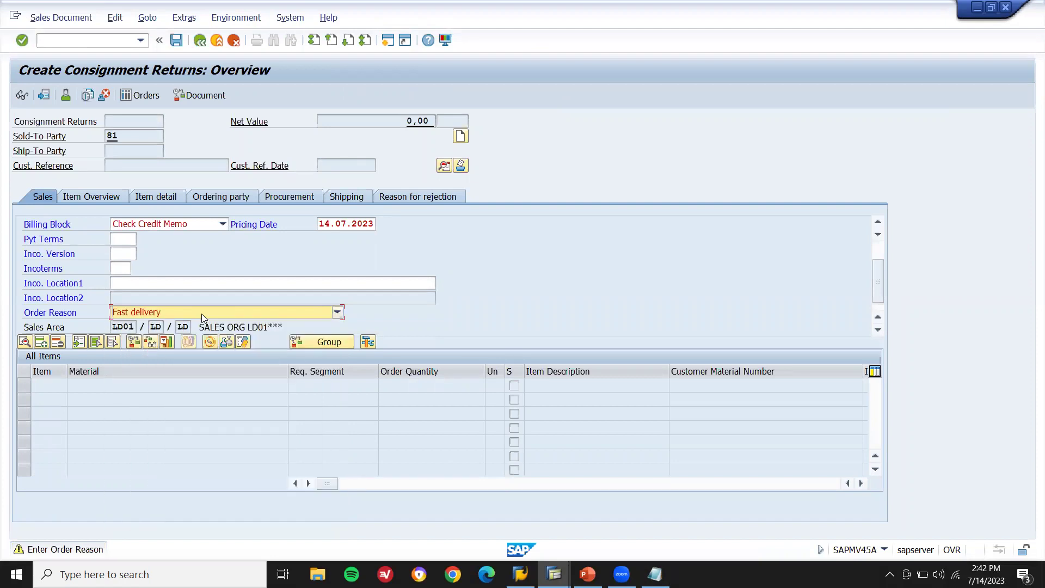
pyautogui.click(200, 227)
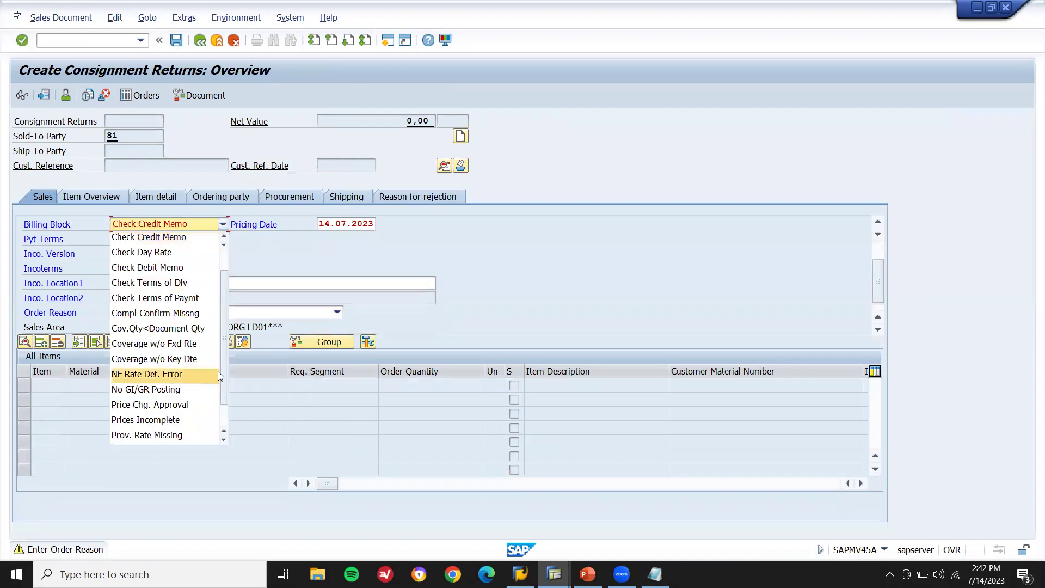
pyautogui.scroll(-1, 220, 373)
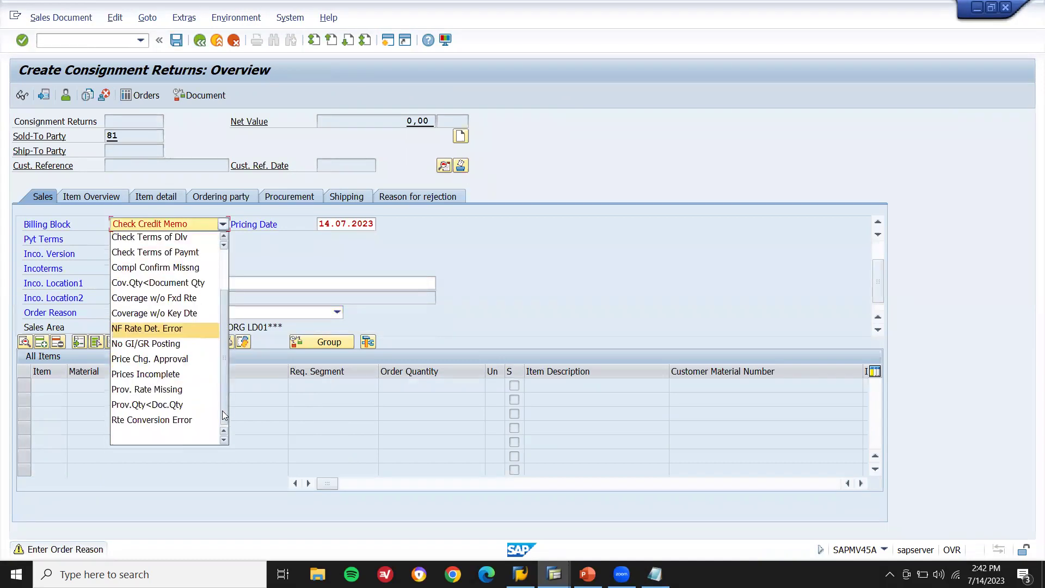
pyautogui.click(186, 434)
pyautogui.press('Return')
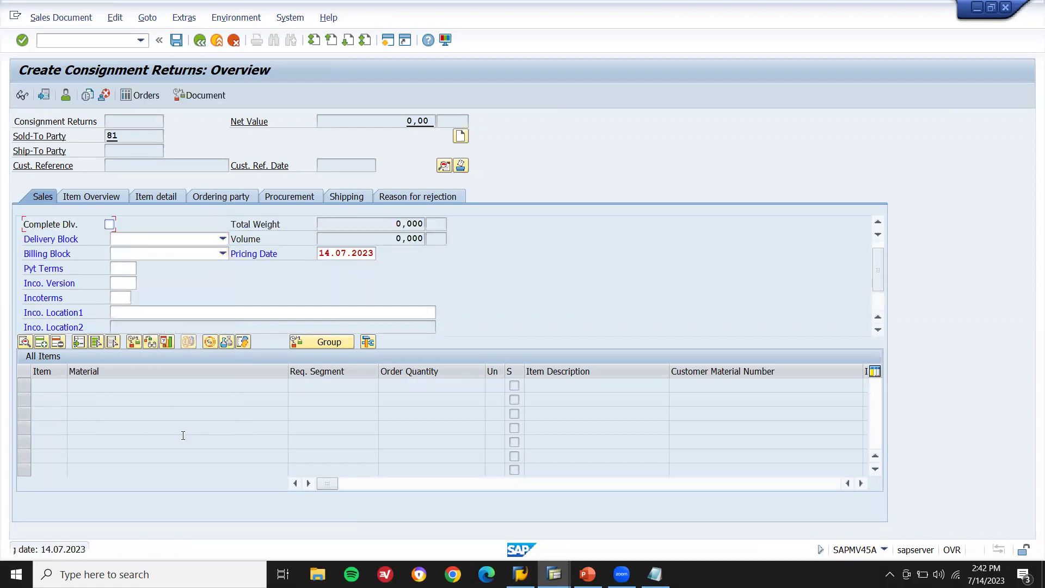
# Step: Enter Incoterms FOB with location FOB and payment terms 0001, acknowledging the freight notice
pyautogui.click(119, 297)
pyautogui.write('fob')
pyautogui.press('Tab')
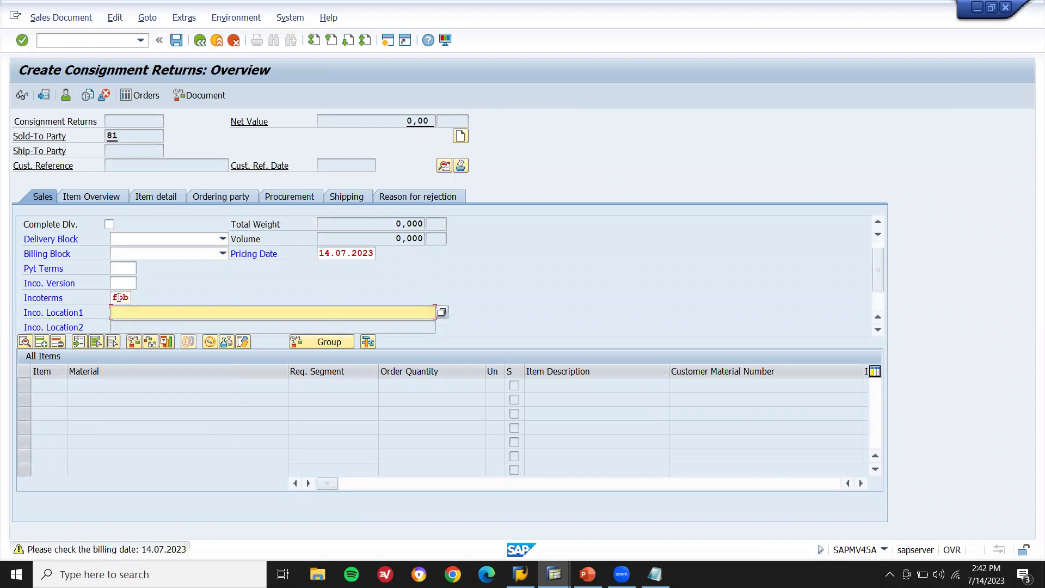
pyautogui.write('FOB')
pyautogui.click(120, 269)
pyautogui.write('0001')
pyautogui.press('Return')
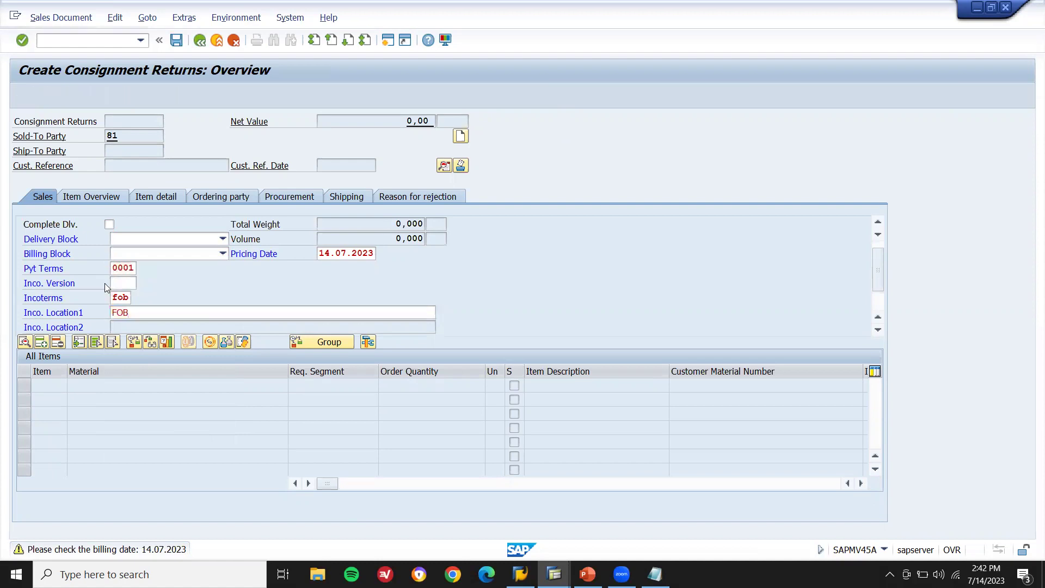
pyautogui.press('Return')
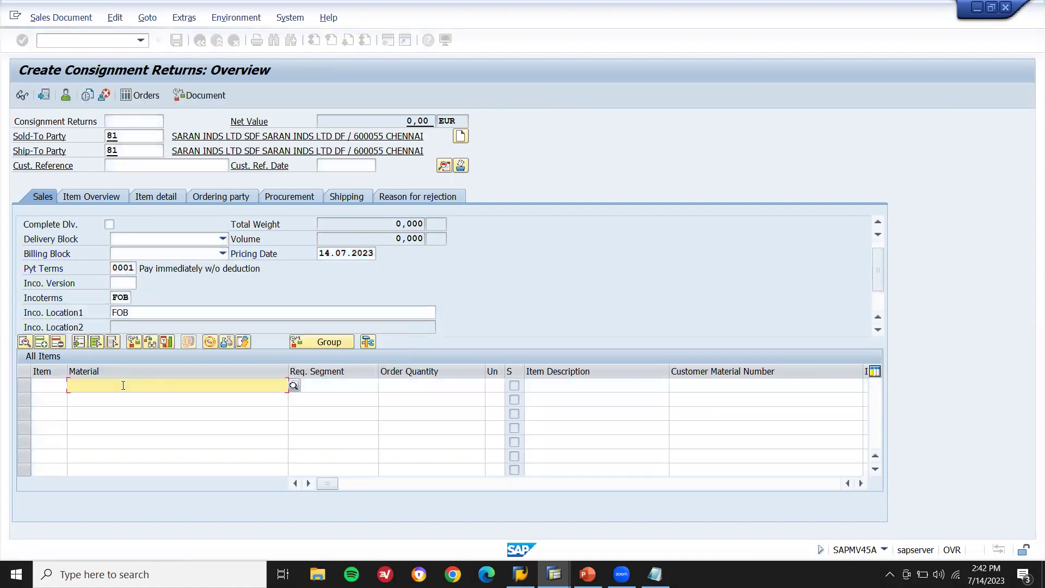
# Step: Enter material Z3638 with quantity 5 as item 10
pyautogui.write('Z3638')
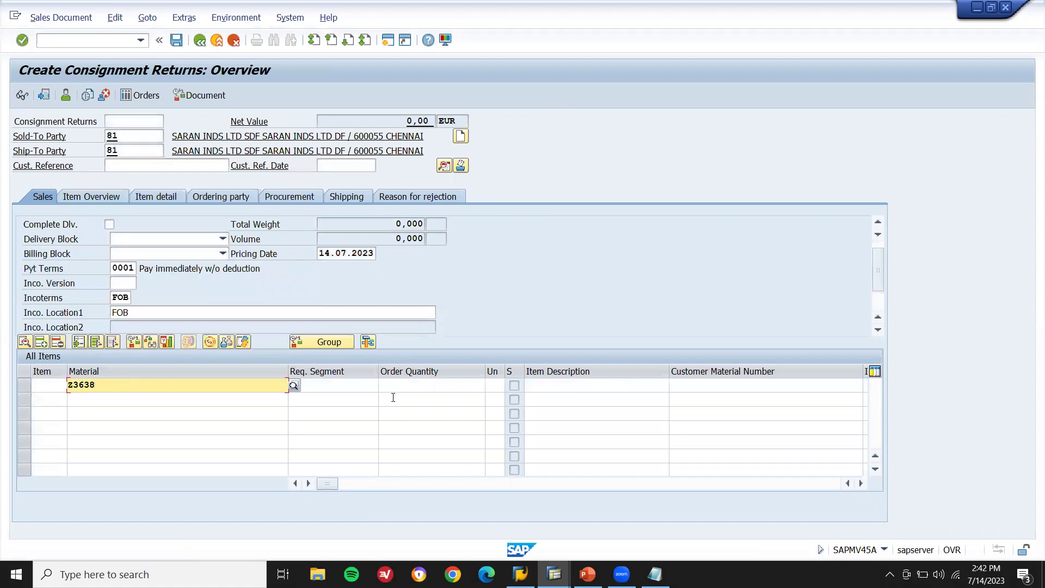
pyautogui.click(408, 386)
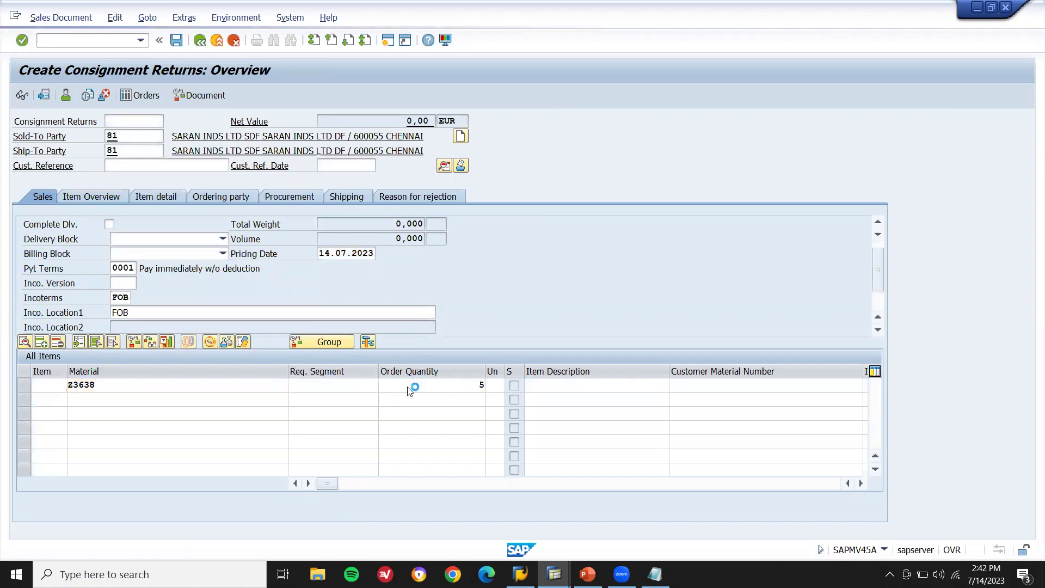
pyautogui.press('Return')
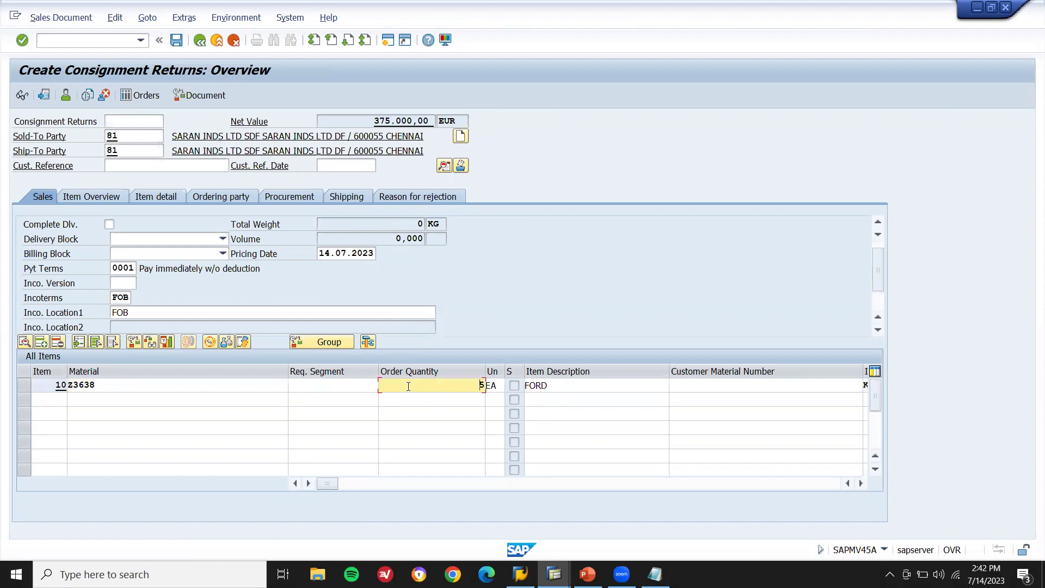
# Step: Give item 10 storage location LD01 and 1.000 KG net and gross weight, then save the order
pyautogui.doubleClick(408, 386)
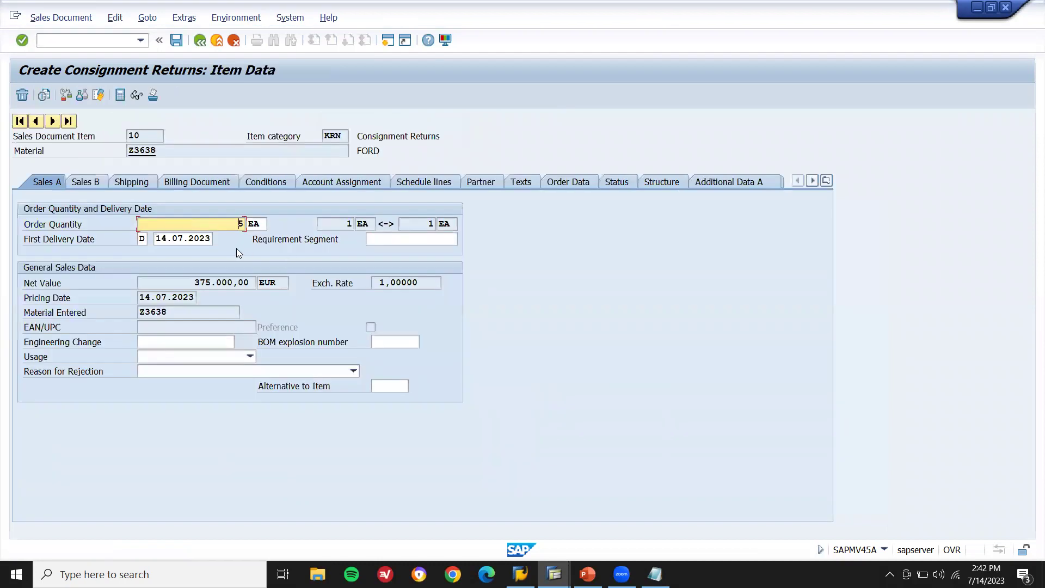
pyautogui.click(145, 184)
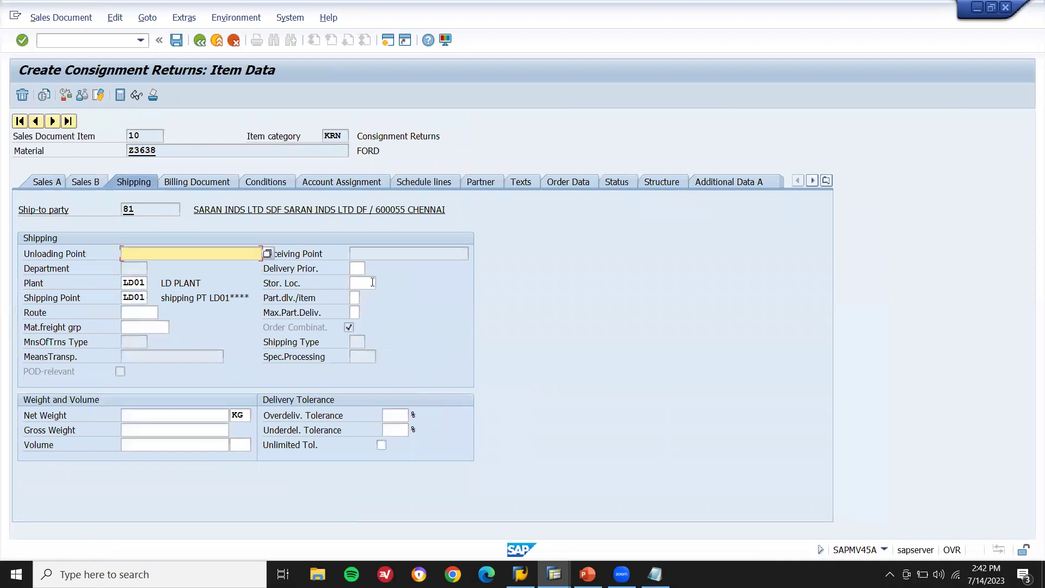
pyautogui.click(372, 282)
pyautogui.write('ld01')
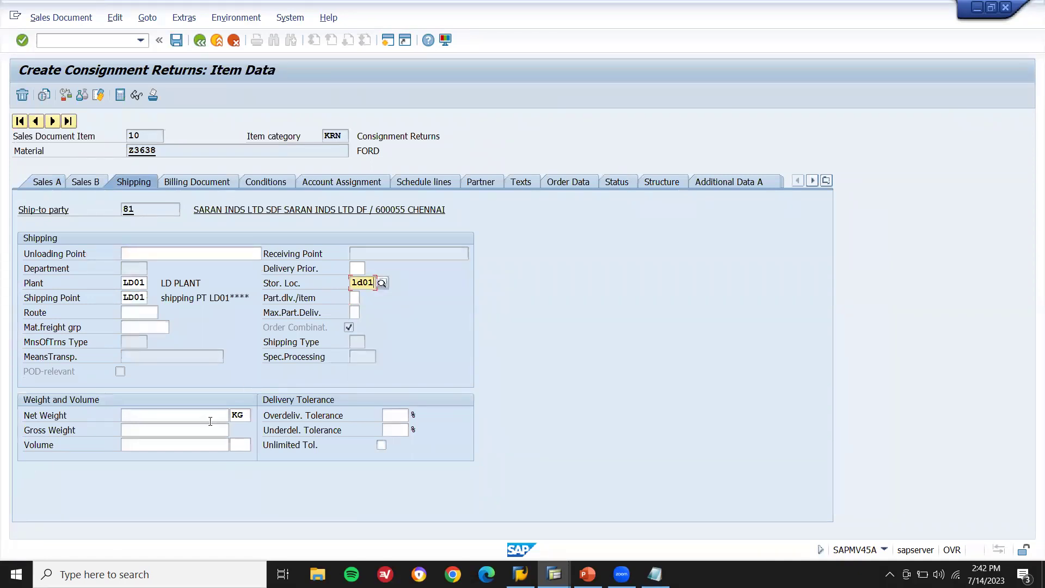
pyautogui.click(210, 416)
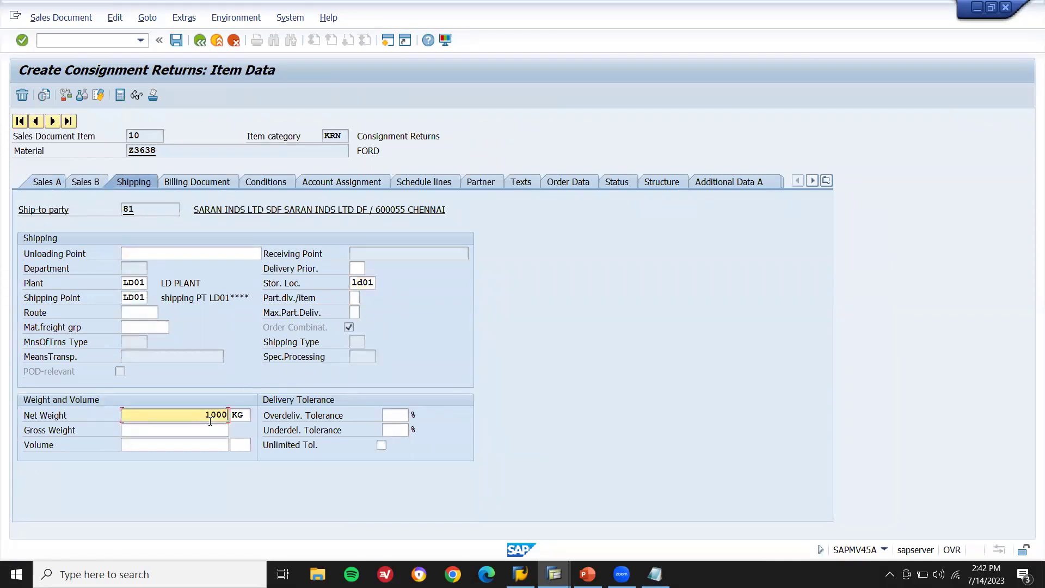
pyautogui.press('Tab')
pyautogui.press('Tab')
pyautogui.write('1,000')
pyautogui.press('Return')
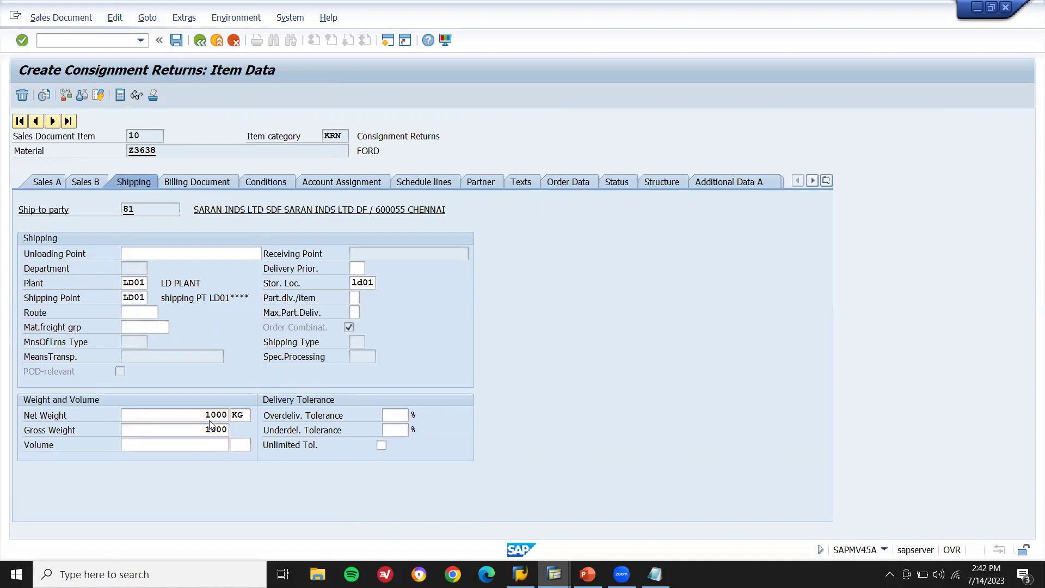
pyautogui.click(176, 42)
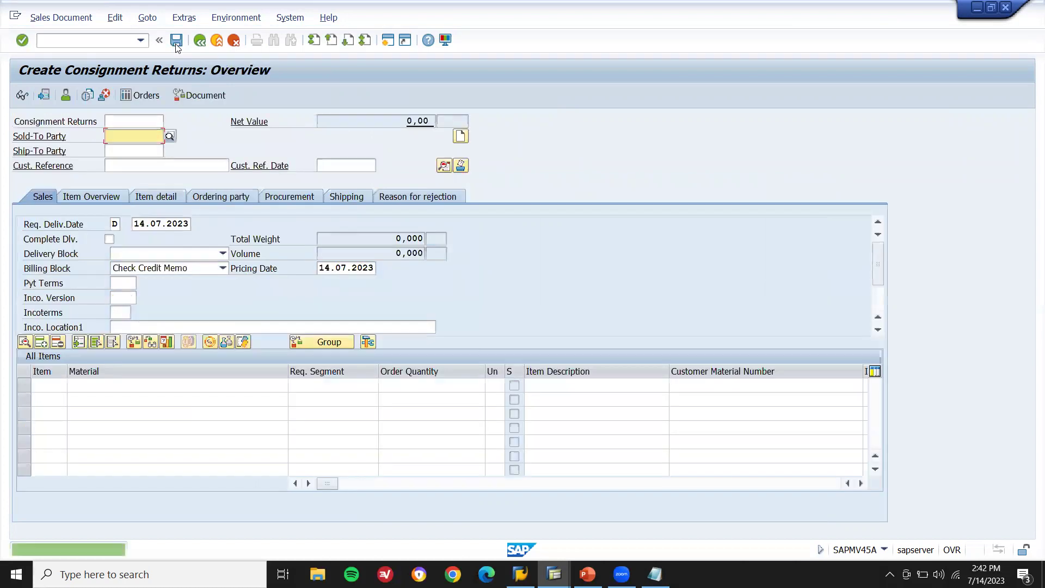
# Step: Create the returns delivery (5 EA of Z3638) from the saved returns order, then bring up the PowerPoint slide
pyautogui.click(68, 19)
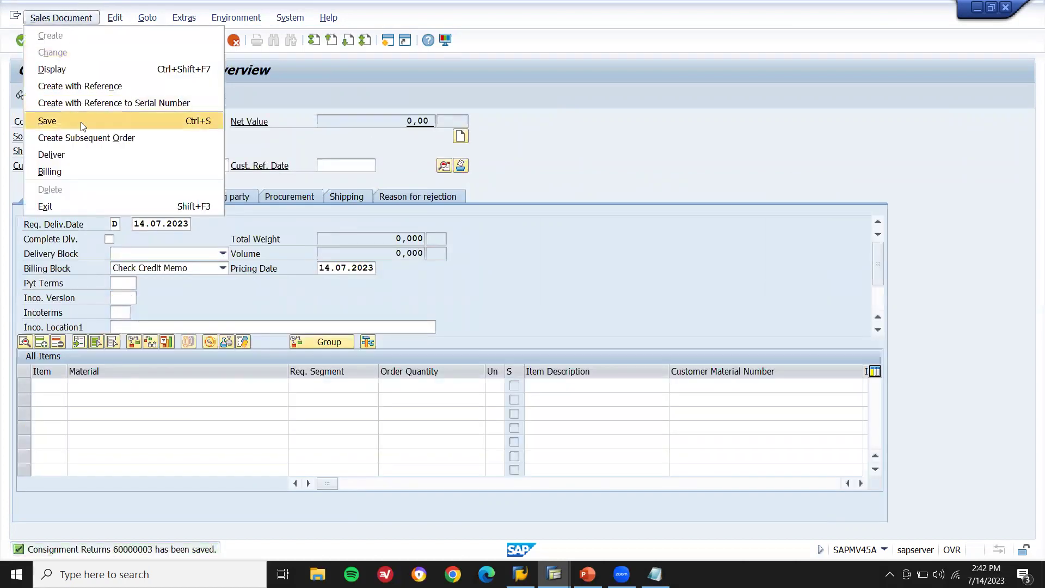
pyautogui.click(79, 159)
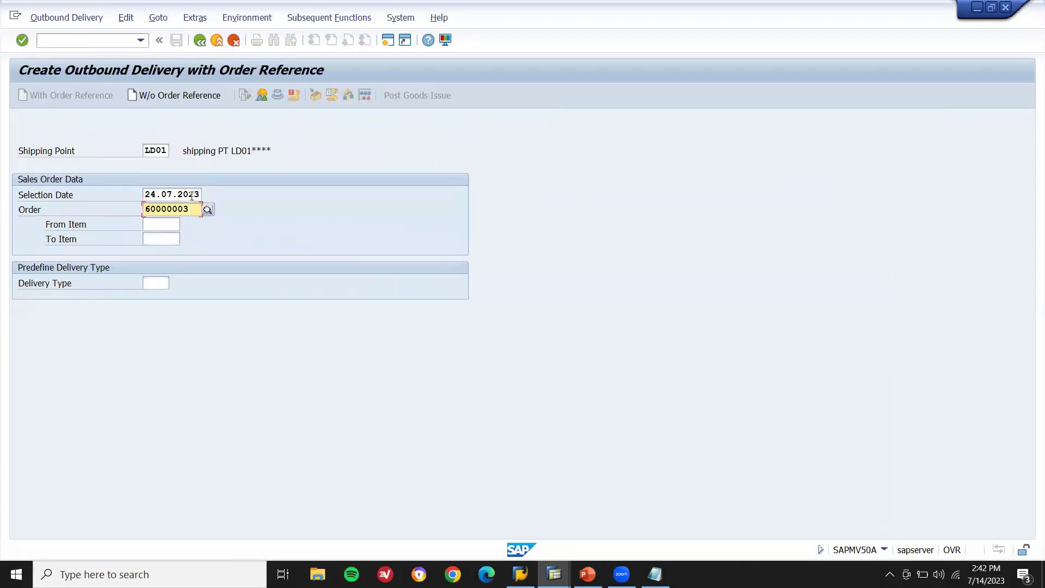
pyautogui.press('Return')
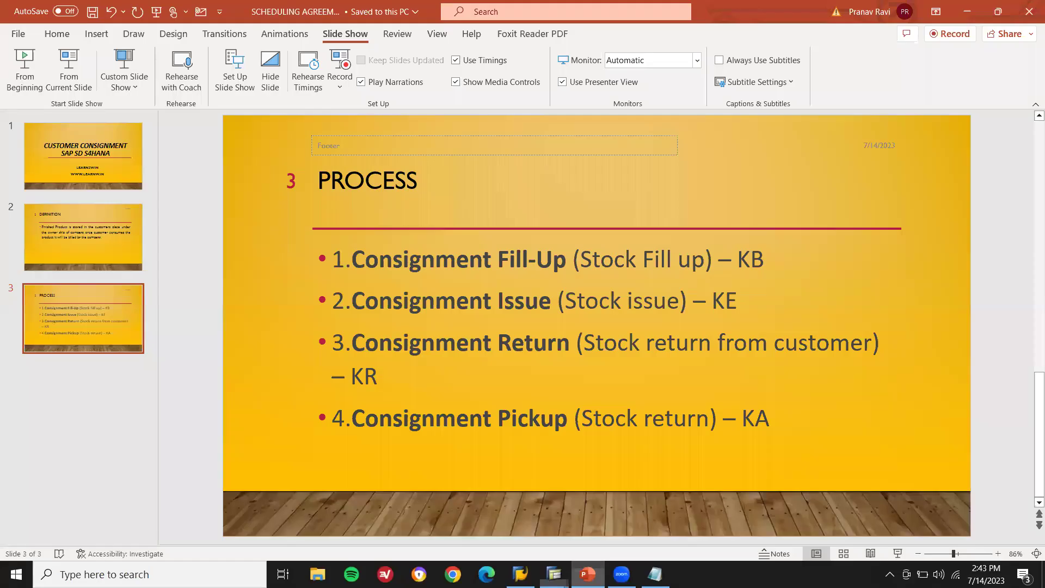
pyautogui.click(587, 574)
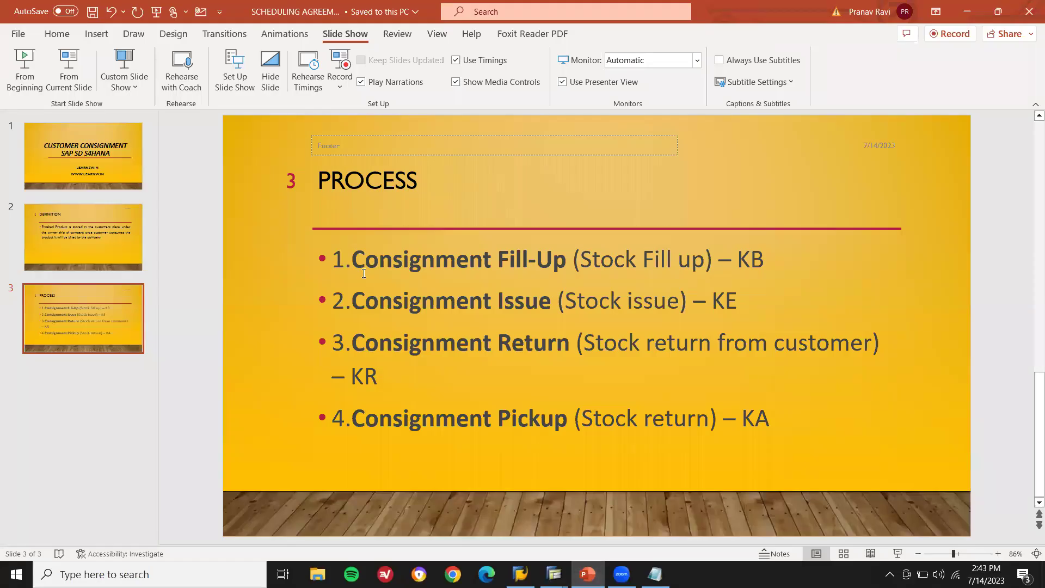
# Step: Highlight the Consignment Return and Consignment Pickup bullets on the PROCESS slide, then return to SAP
pyautogui.moveTo(358, 265); pyautogui.dragTo(836, 409)
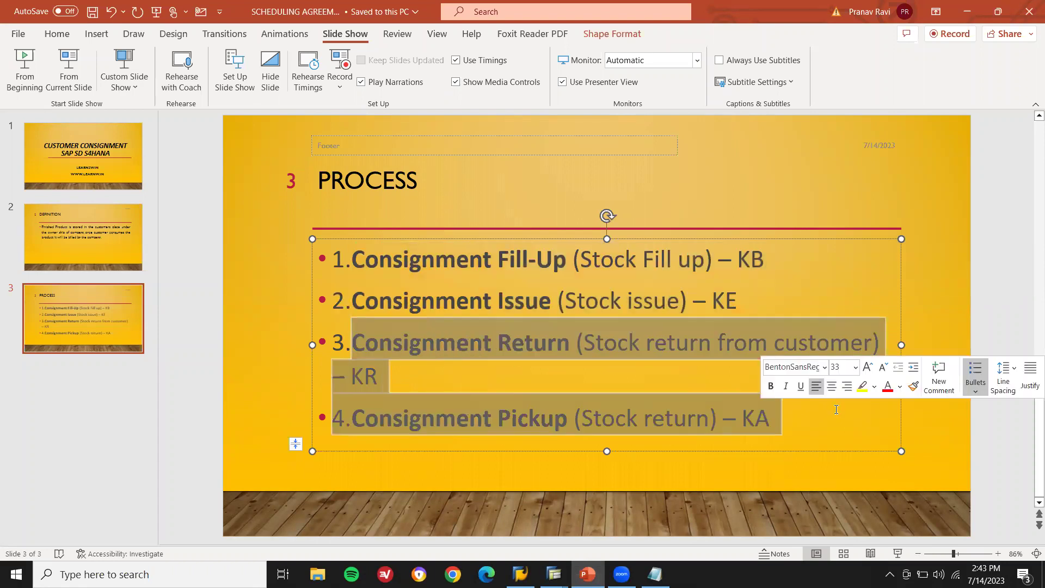
pyautogui.hotkey('alt', 'Tab')
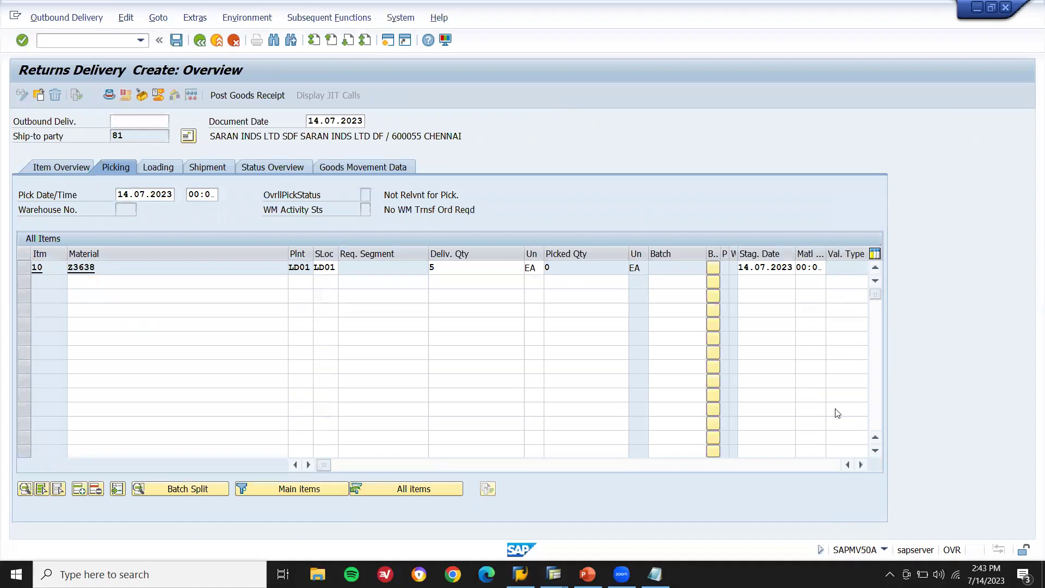
# Step: Post goods receipt for returns delivery 84000002 and open the MMBE stock overview for Z3638
pyautogui.click(259, 96)
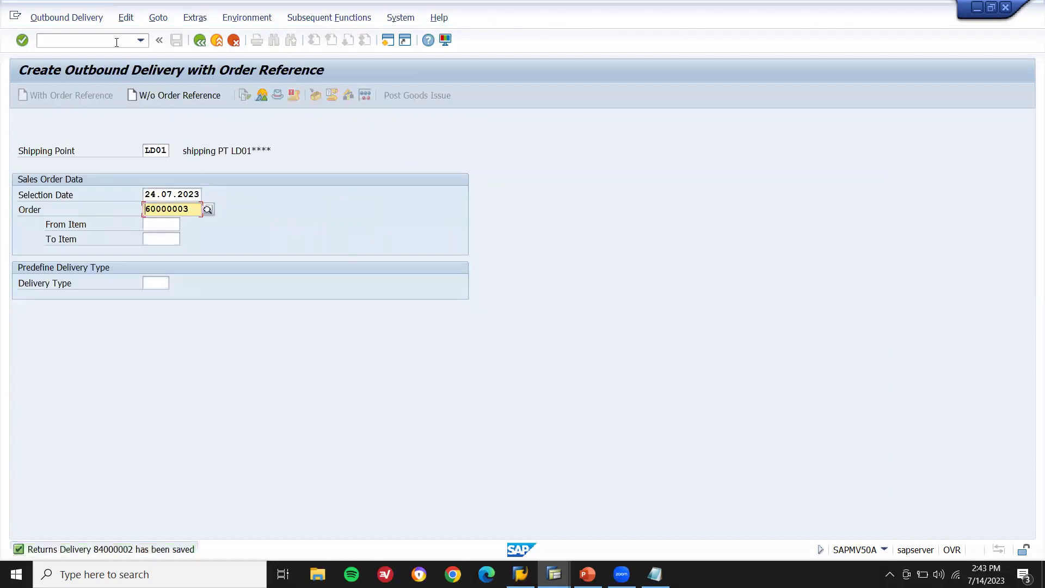
pyautogui.press('F3')
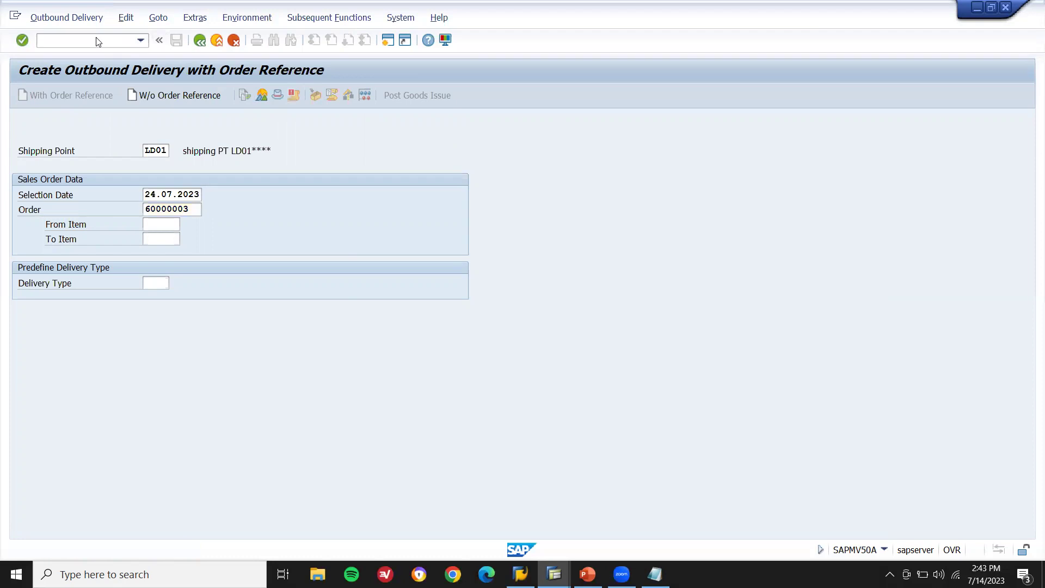
pyautogui.write('MMBE')
pyautogui.press('Return')
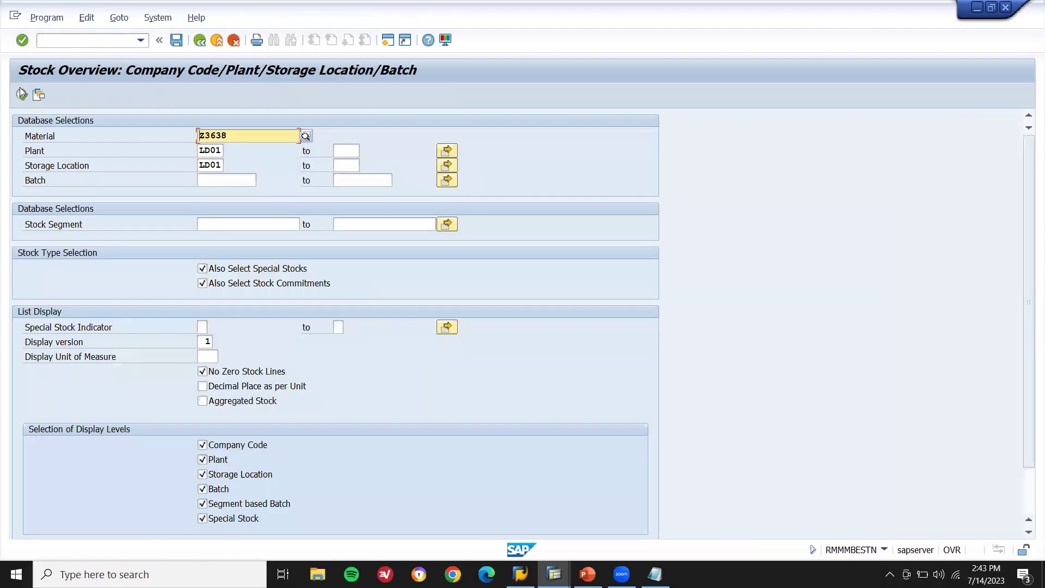
# Step: Run the stock overview and check the 5 units of Customer Consignment stock
pyautogui.click(22, 94)
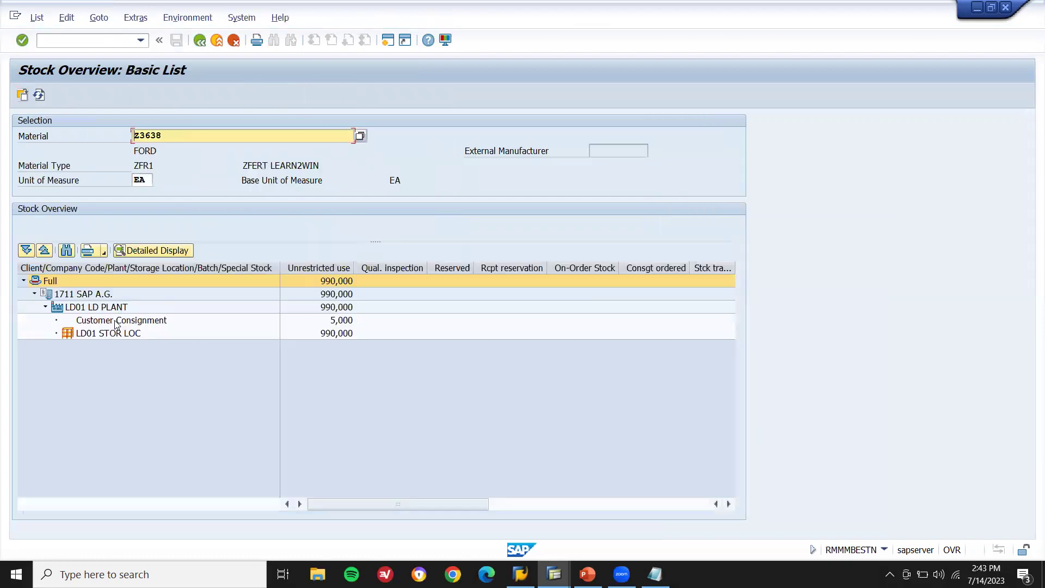
pyautogui.click(115, 321)
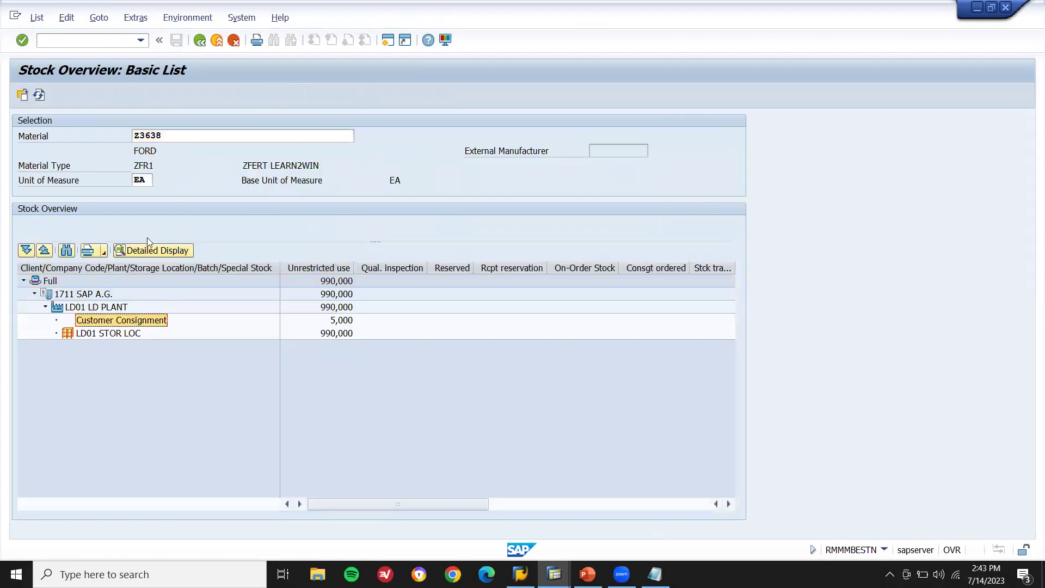
pyautogui.click(217, 40)
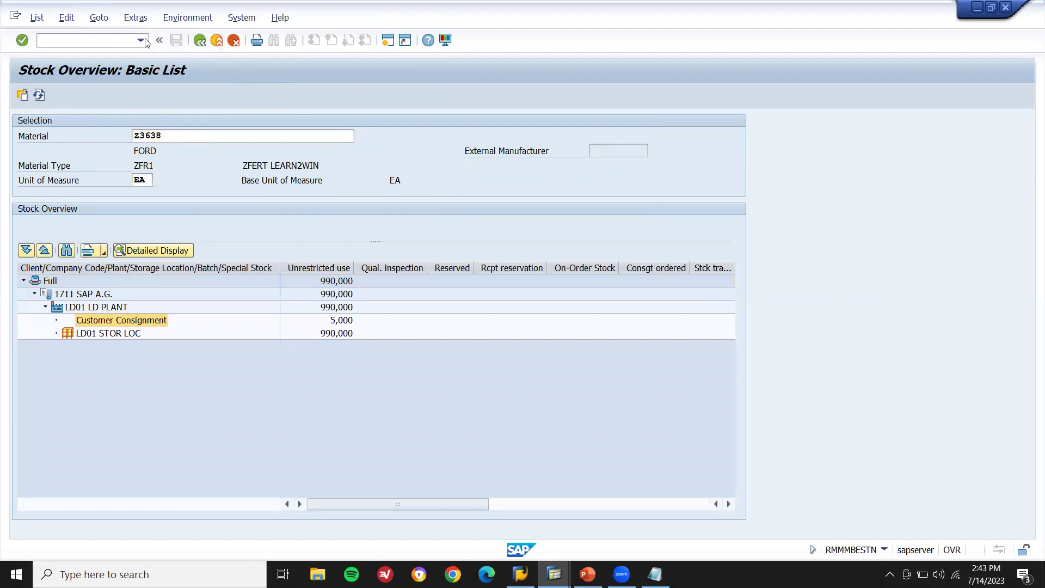
# Step: Create and save credit for returns 90000014 for 375.000,00 EUR with VF01
pyautogui.write('VF01')
pyautogui.press('Return')
pyautogui.press('Return')
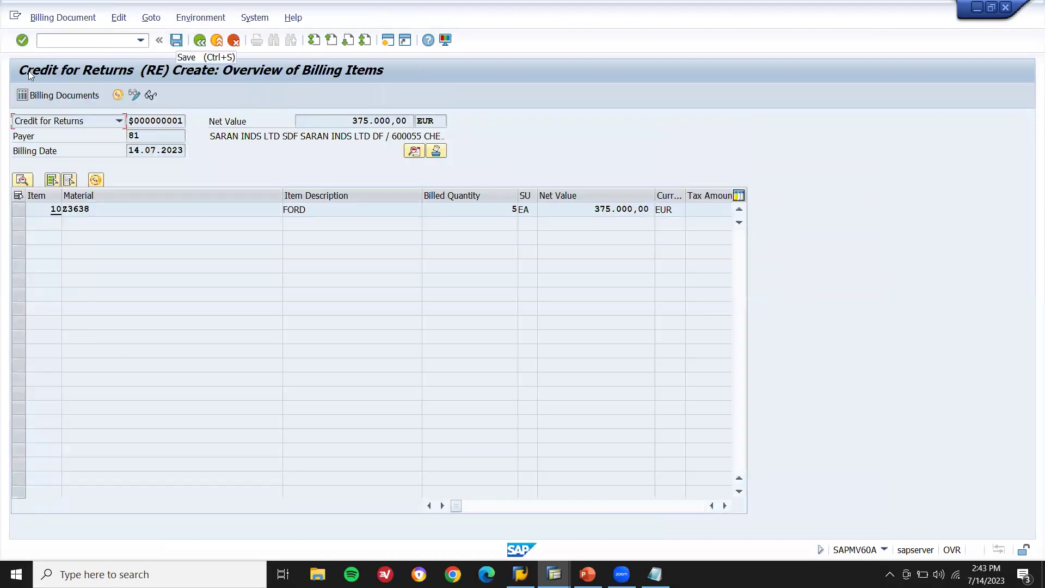
pyautogui.click(183, 44)
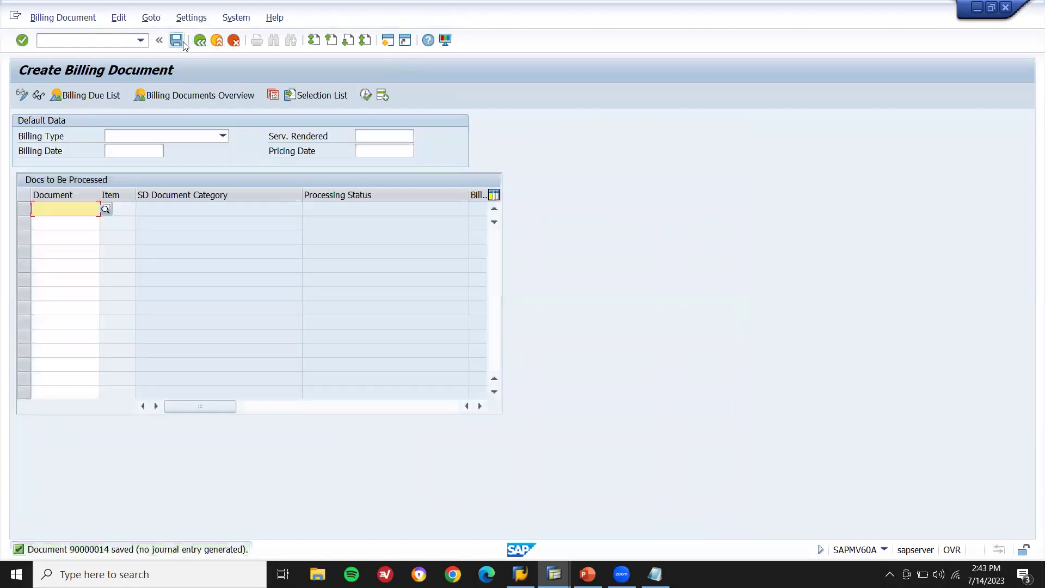
pyautogui.press('F3')
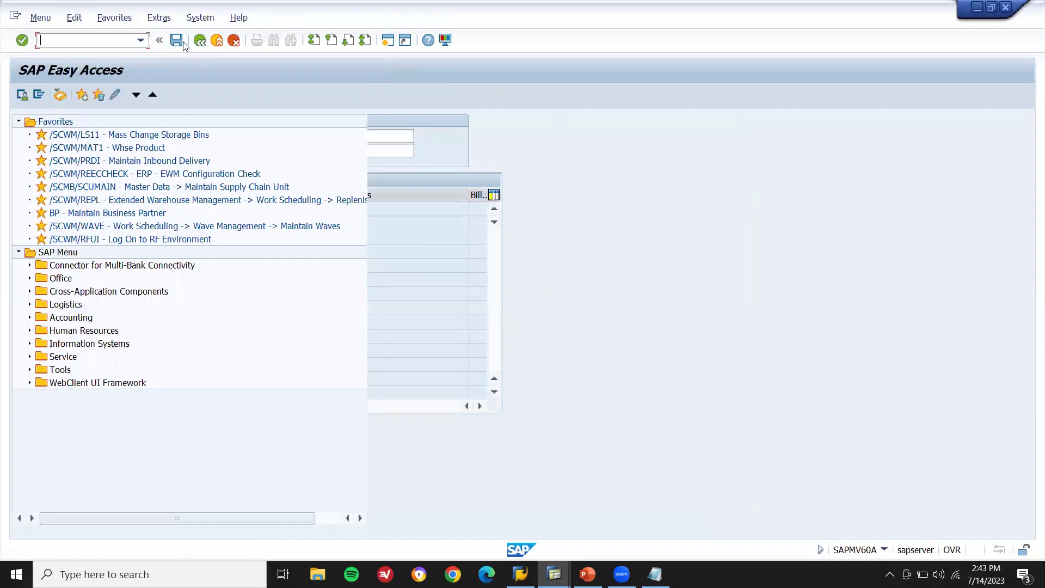
# Step: Start a VA01 consignment pick-up order of type KA for customer 81
pyautogui.write('VA01')
pyautogui.press('Return')
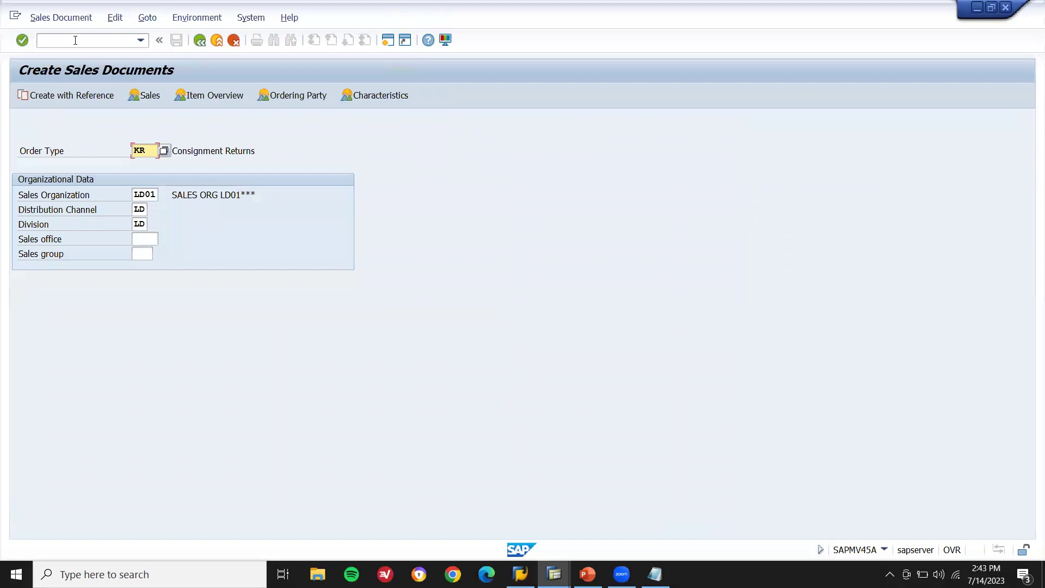
pyautogui.press('BackSpace')
pyautogui.press('BackSpace')
pyautogui.write('KA')
pyautogui.press('Return')
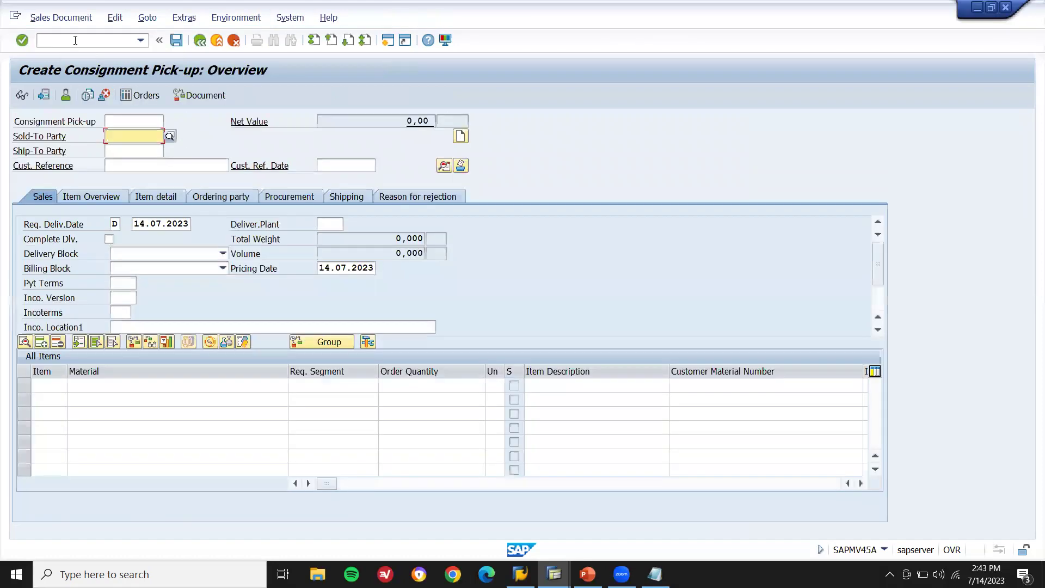
pyautogui.write('81')
pyautogui.press('Return')
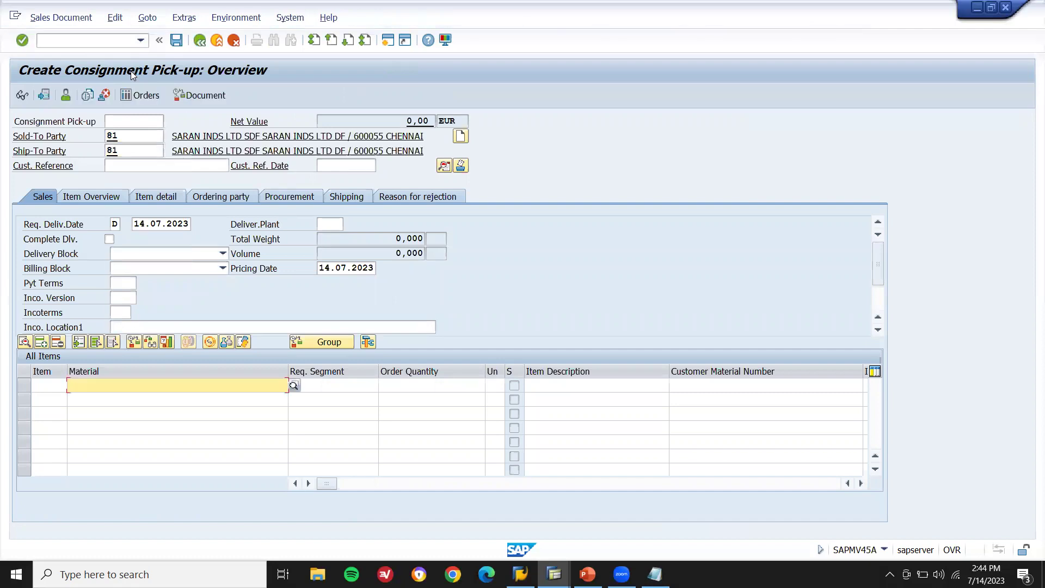
# Step: Set payment terms 0001 and Incoterms FOB with location FOB on the order header
pyautogui.write('Z3638')
pyautogui.click(127, 284)
pyautogui.write('0001')
pyautogui.press('Tab')
pyautogui.press('Tab')
pyautogui.write('fob')
pyautogui.press('Tab')
pyautogui.write('FOB')
pyautogui.press('Return')
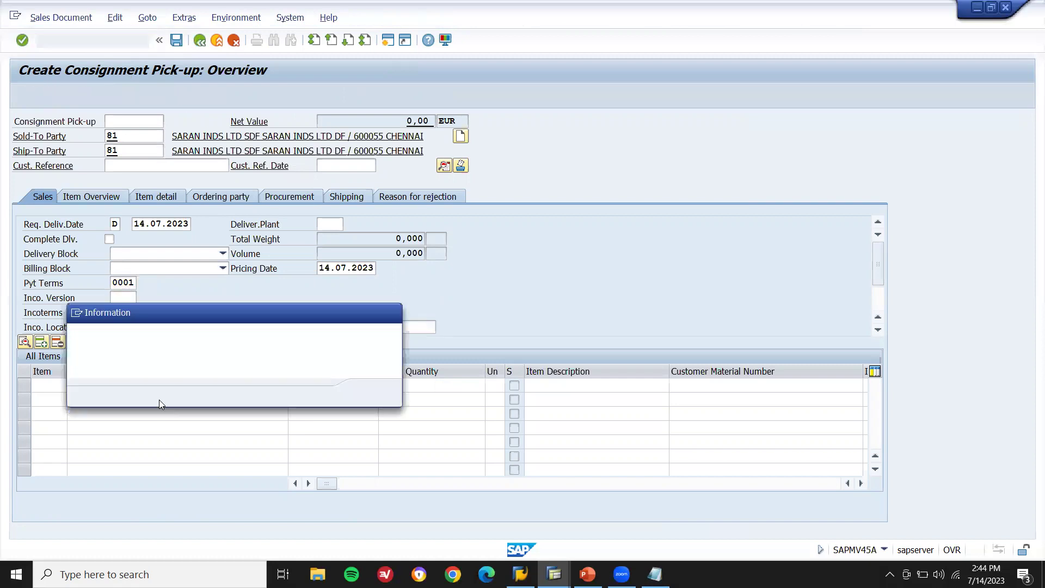
pyautogui.press('Return')
# Step: Enter material Z3638 on item 10, correcting the mistyped material and segment entry
pyautogui.write('23638')
pyautogui.press('Return')
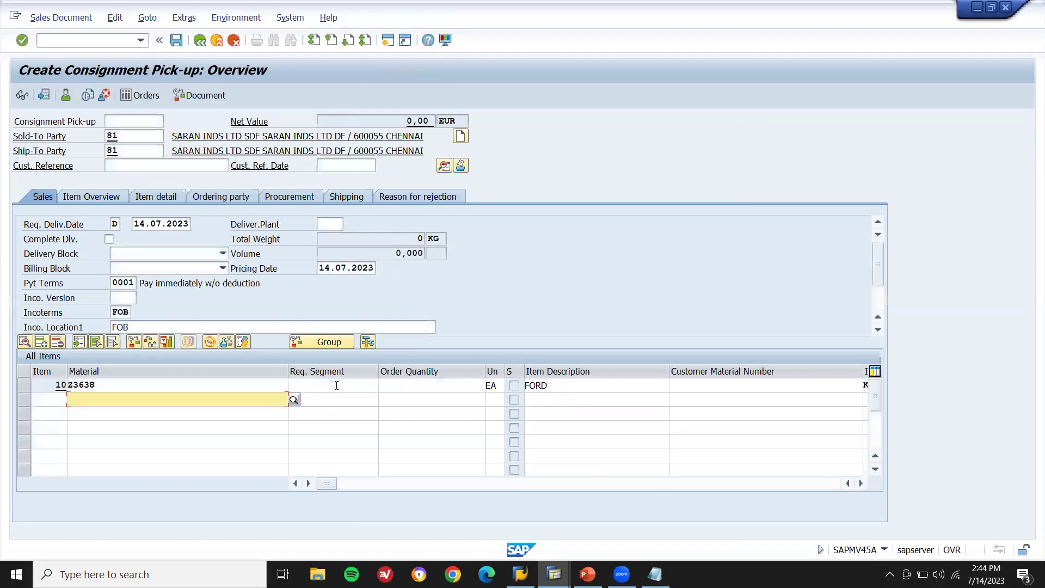
pyautogui.click(339, 384)
pyautogui.write('5')
pyautogui.press('Return')
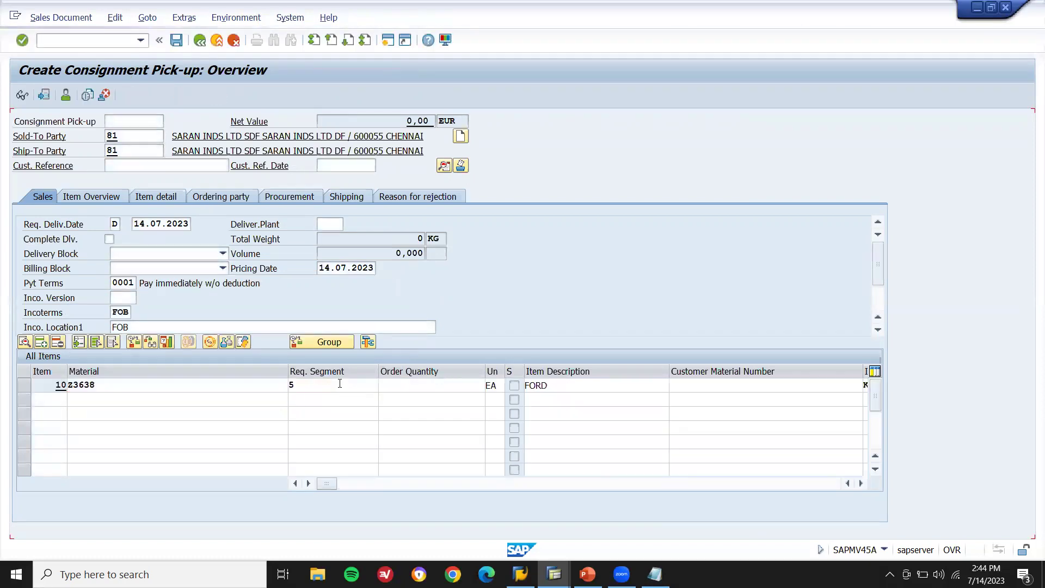
pyautogui.click(232, 387)
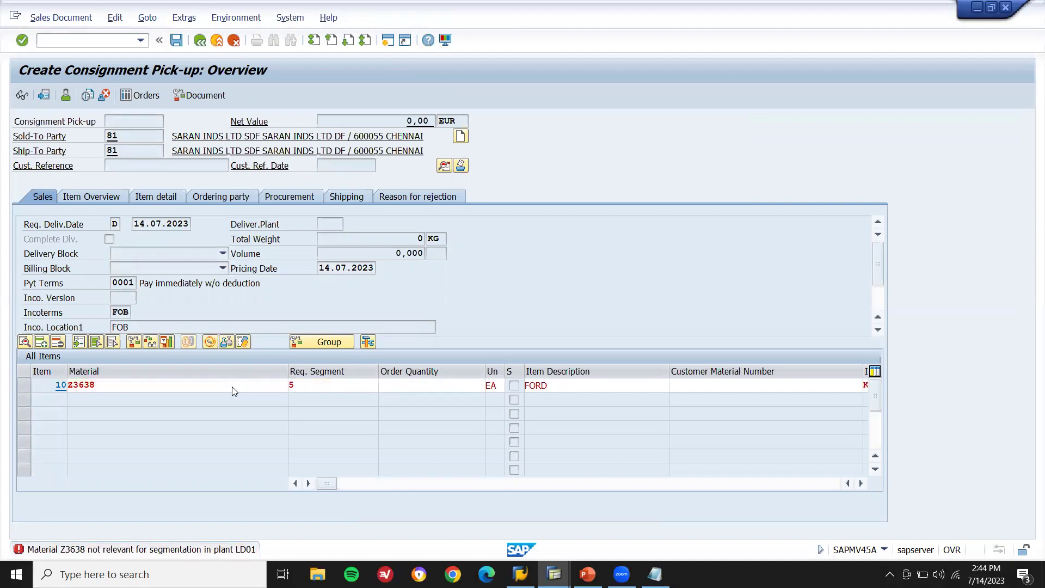
pyautogui.press('Return')
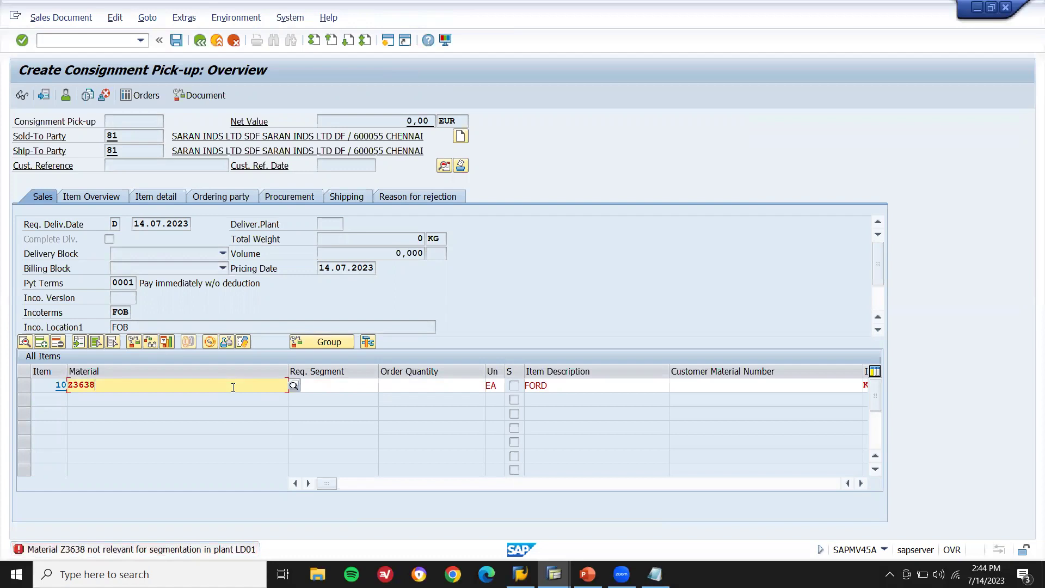
pyautogui.press('BackSpace')
pyautogui.press('BackSpace')
pyautogui.press('BackSpace')
pyautogui.press('BackSpace')
pyautogui.press('BackSpace')
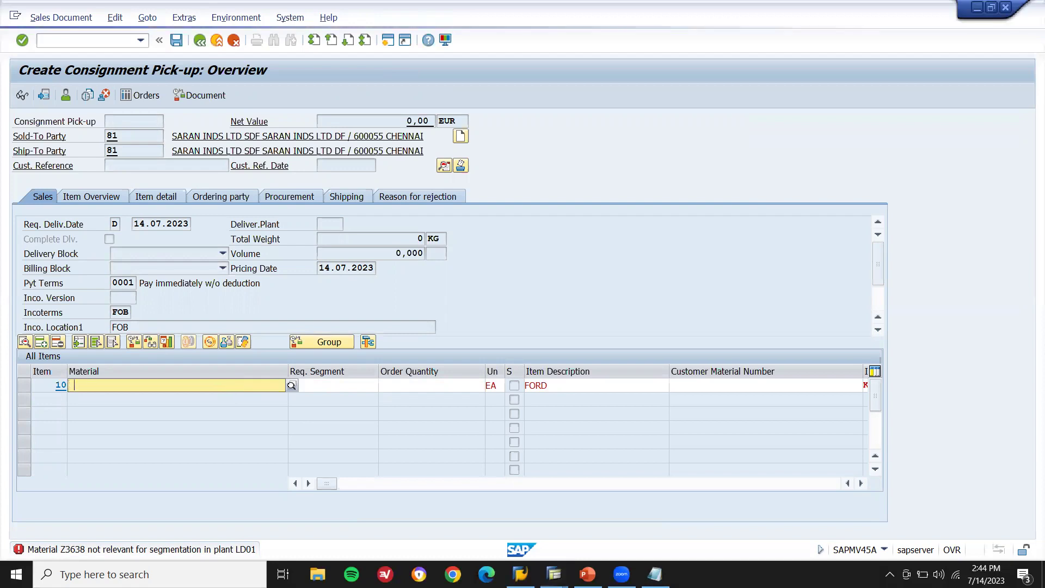
pyautogui.click(233, 386)
pyautogui.press('Down')
pyautogui.press('Return')
pyautogui.press('Return')
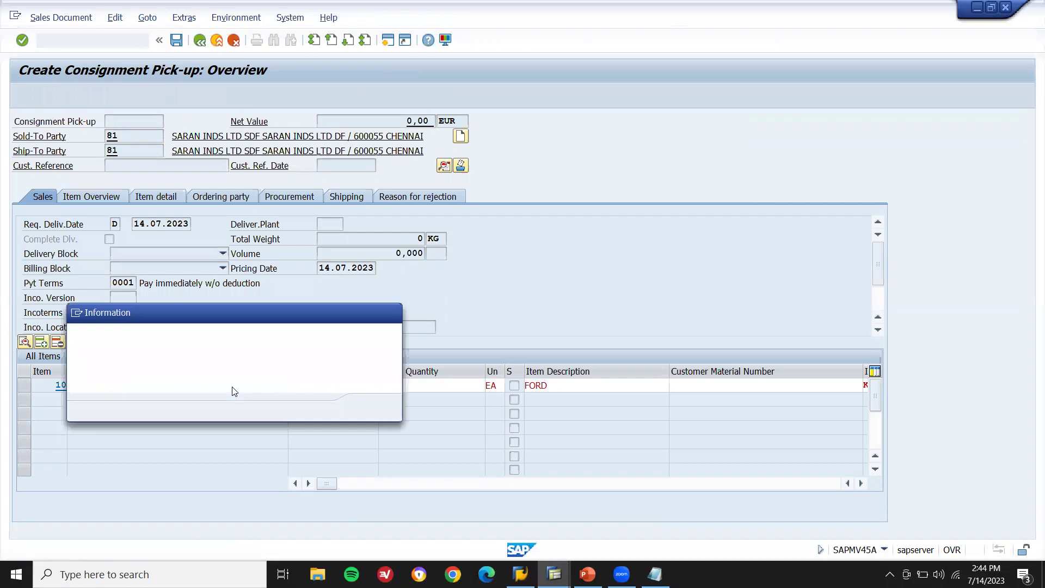
pyautogui.press('Return')
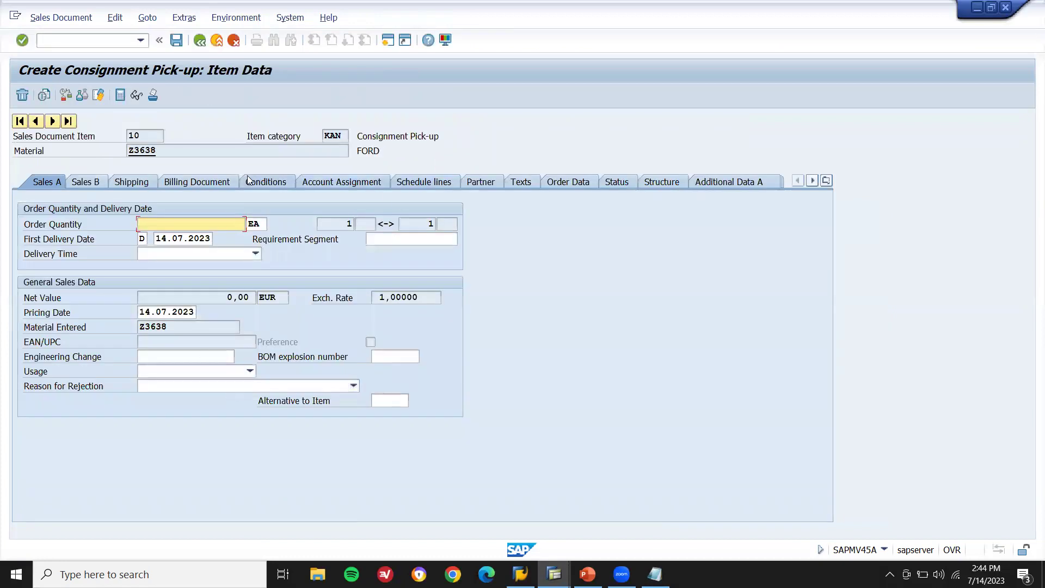
# Step: On the item's shipping details, set storage location LD01 and net and gross weights of 1000
pyautogui.click(129, 184)
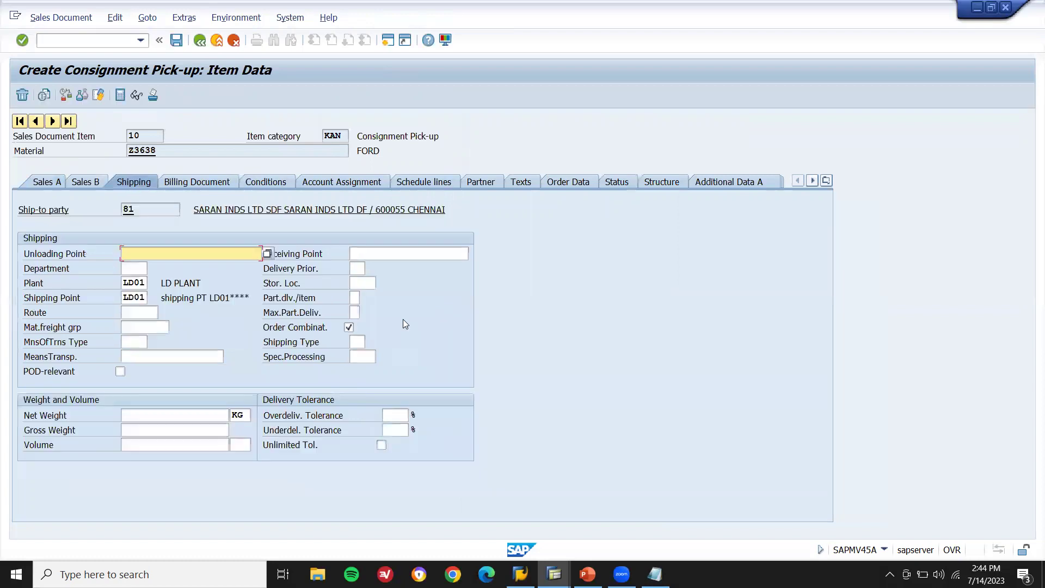
pyautogui.click(364, 281)
pyautogui.click(366, 295)
pyautogui.press('Return')
pyautogui.click(220, 416)
pyautogui.write('1000')
pyautogui.press('Tab')
pyautogui.press('Down')
pyautogui.press('Return')
pyautogui.press('Return')
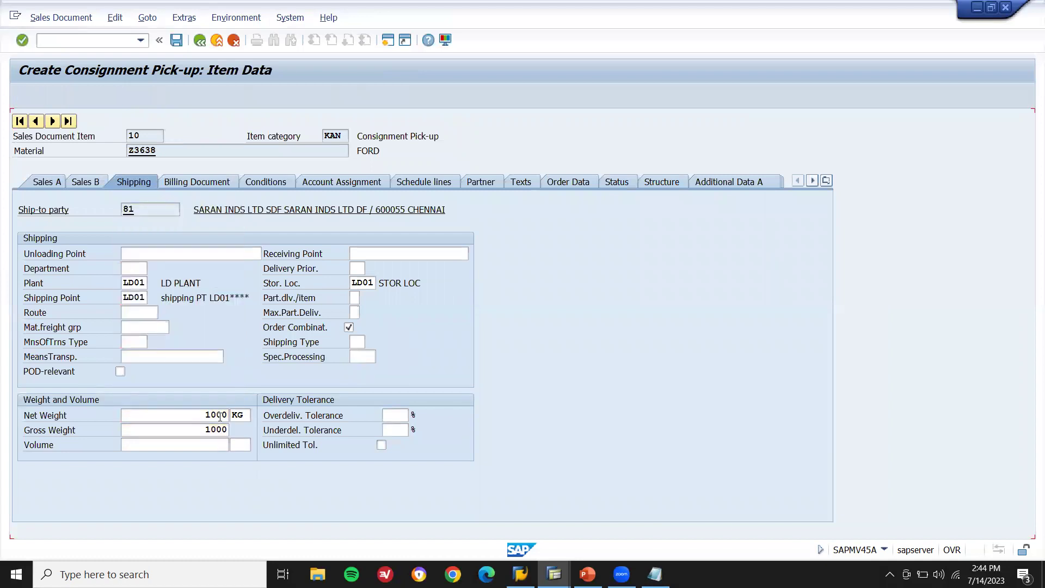
# Step: From the incomplete-data list on save, set the order reason to Fast delivery
pyautogui.click(177, 42)
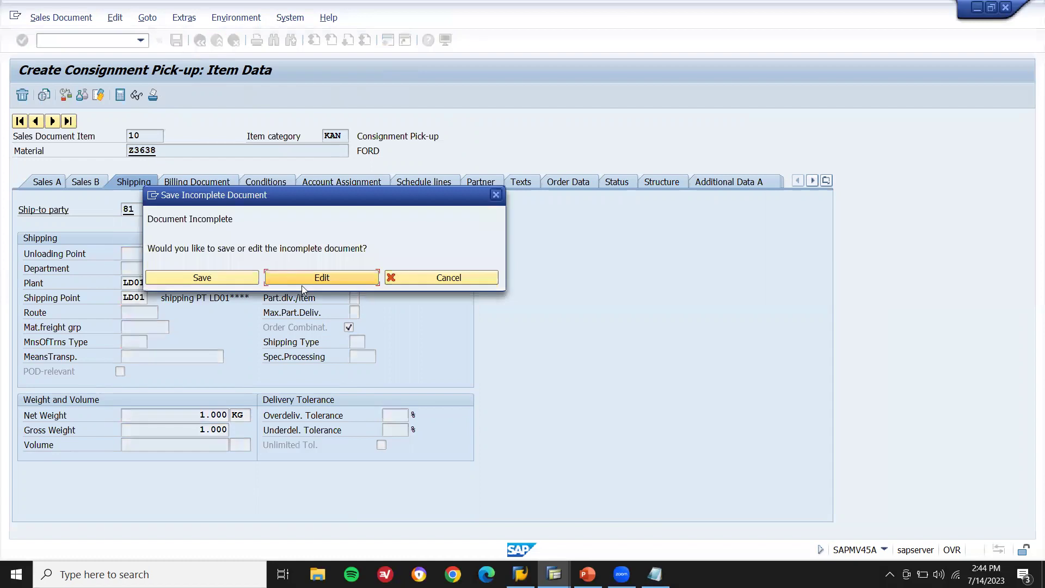
pyautogui.click(306, 280)
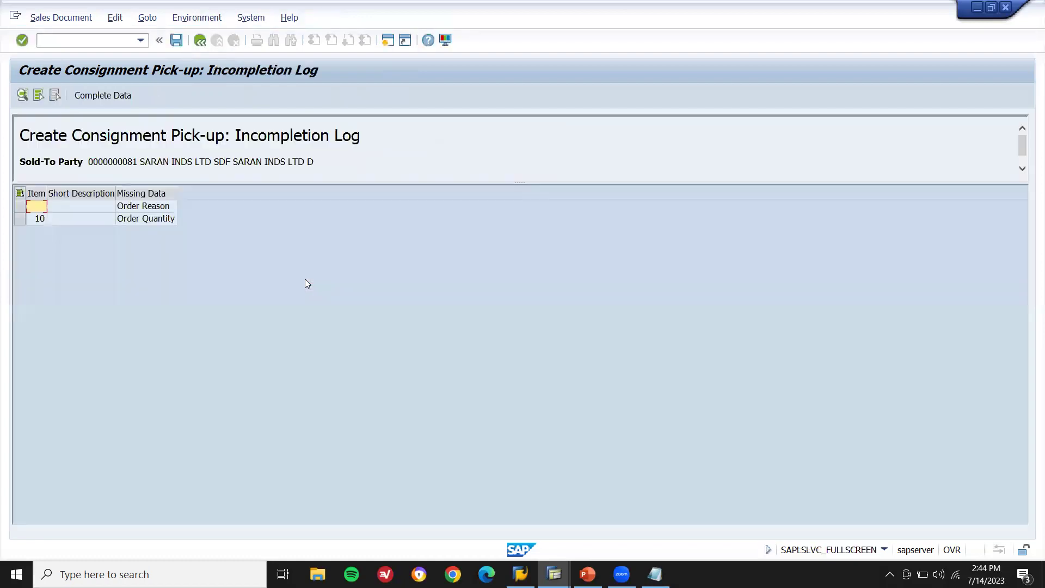
pyautogui.doubleClick(151, 207)
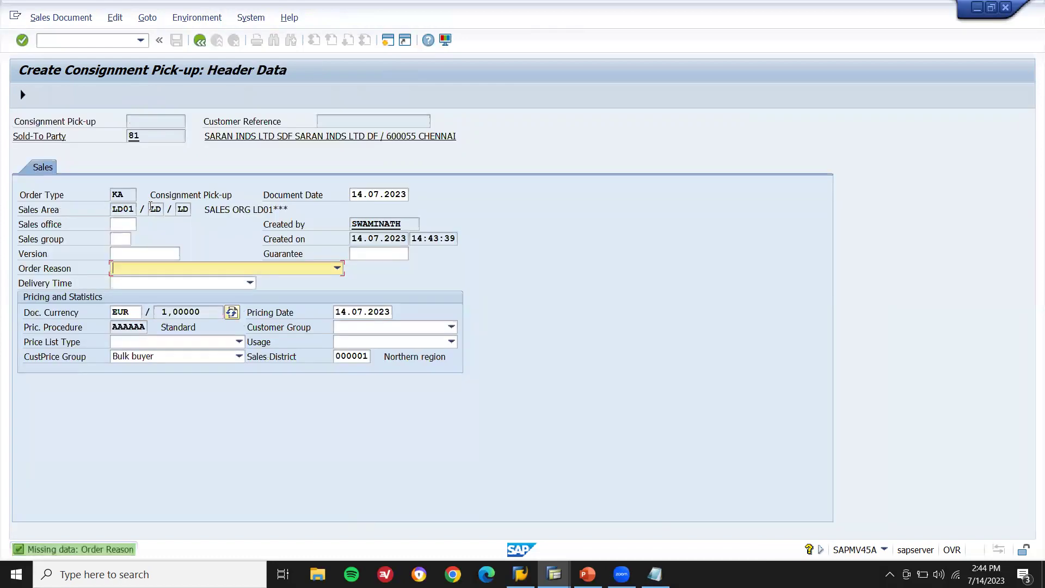
pyautogui.click(146, 268)
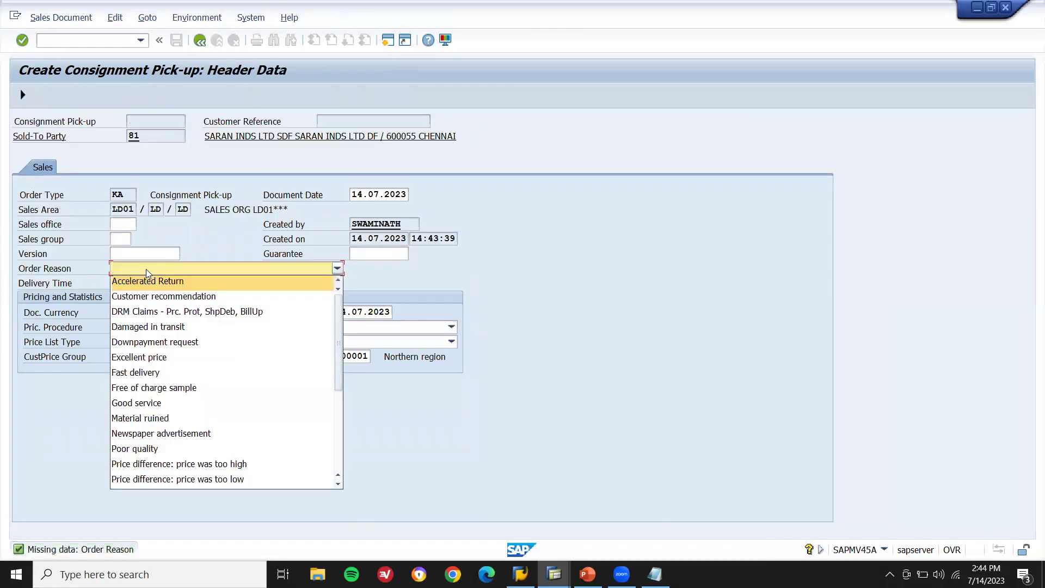
pyautogui.click(153, 375)
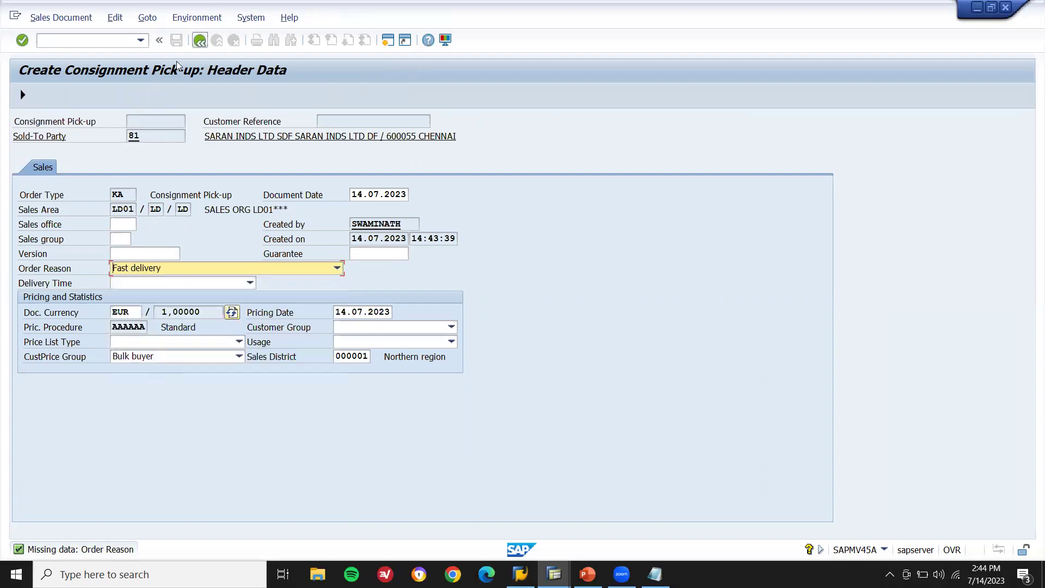
pyautogui.press('Return')
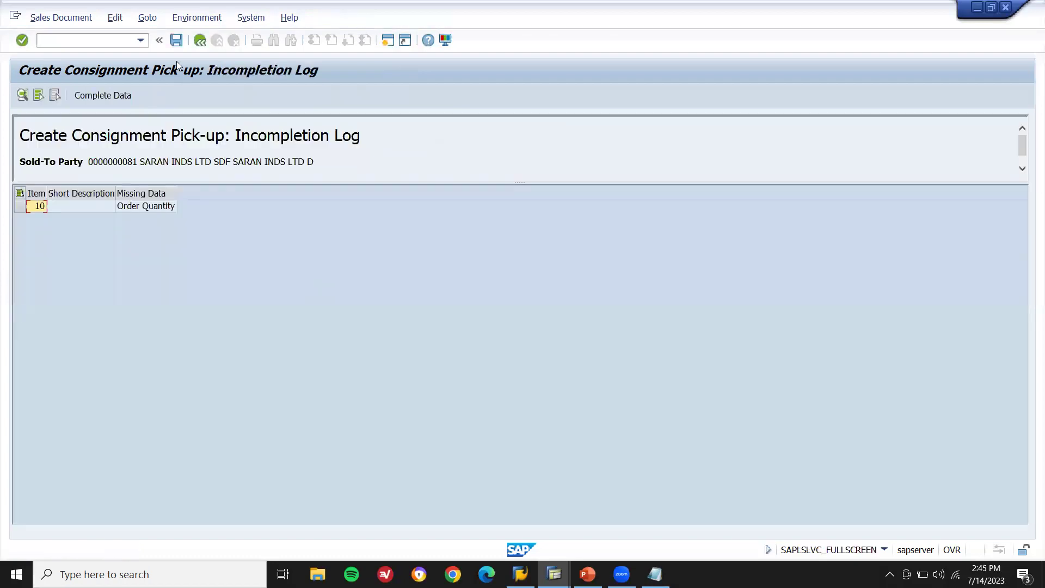
# Step: Enter order quantity 5 for item 10 and save the consignment pick-up
pyautogui.doubleClick(147, 206)
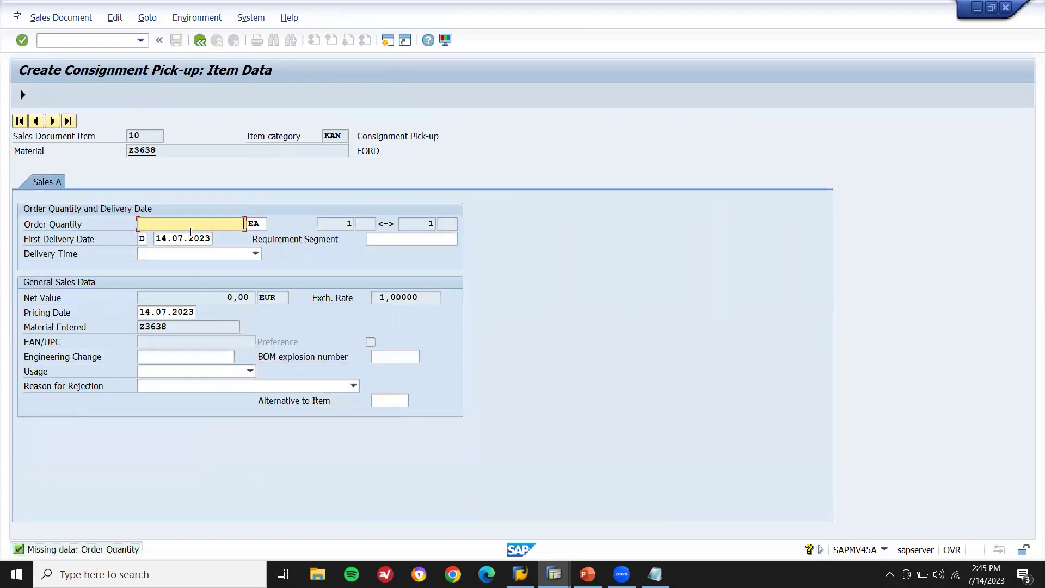
pyautogui.write('5')
pyautogui.press('Return')
pyautogui.click(176, 41)
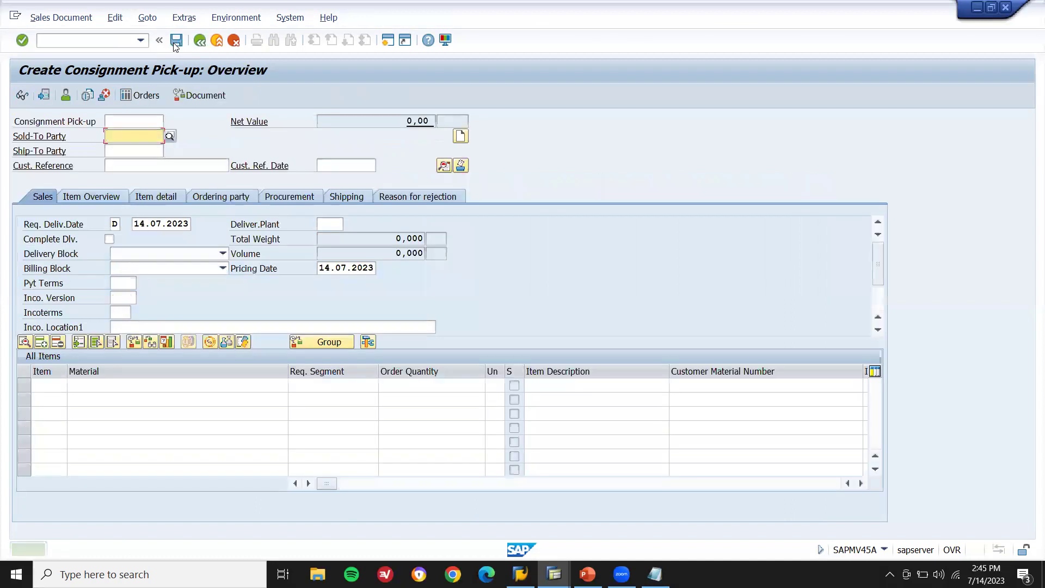
pyautogui.click(53, 19)
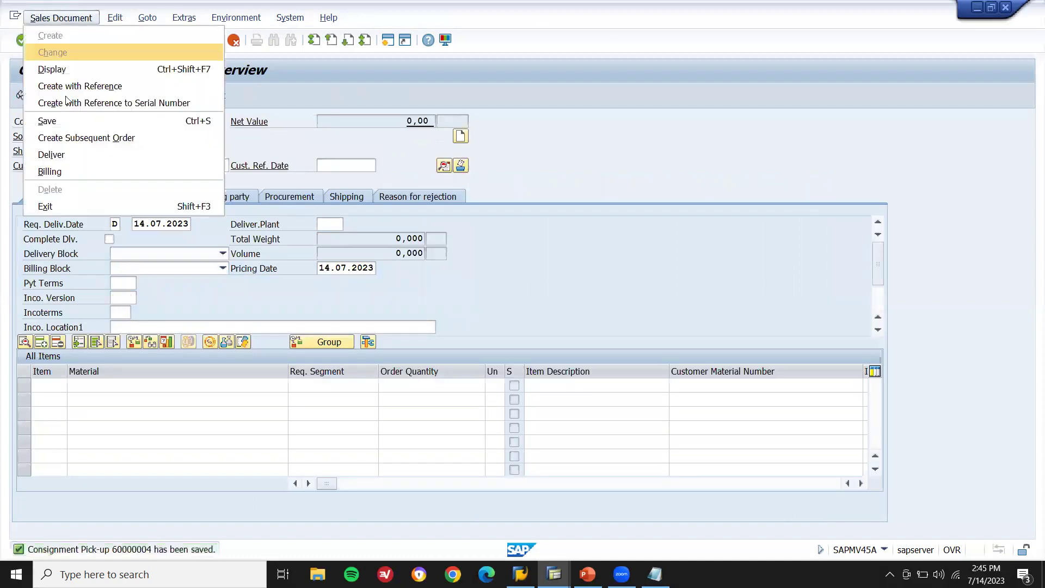
# Step: Create the delivery for the saved pick-up and post its goods receipt
pyautogui.click(81, 156)
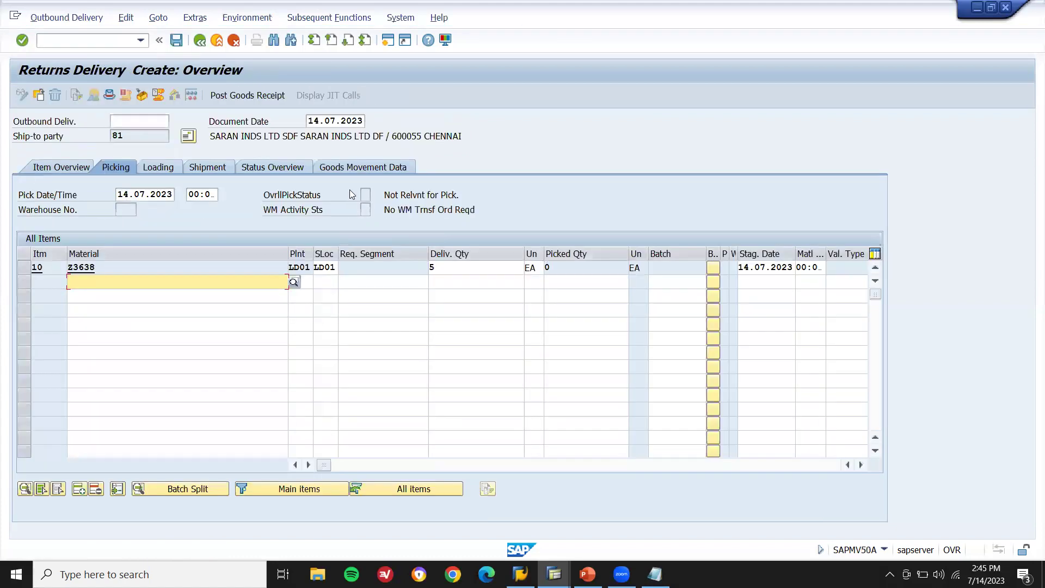
pyautogui.click(255, 98)
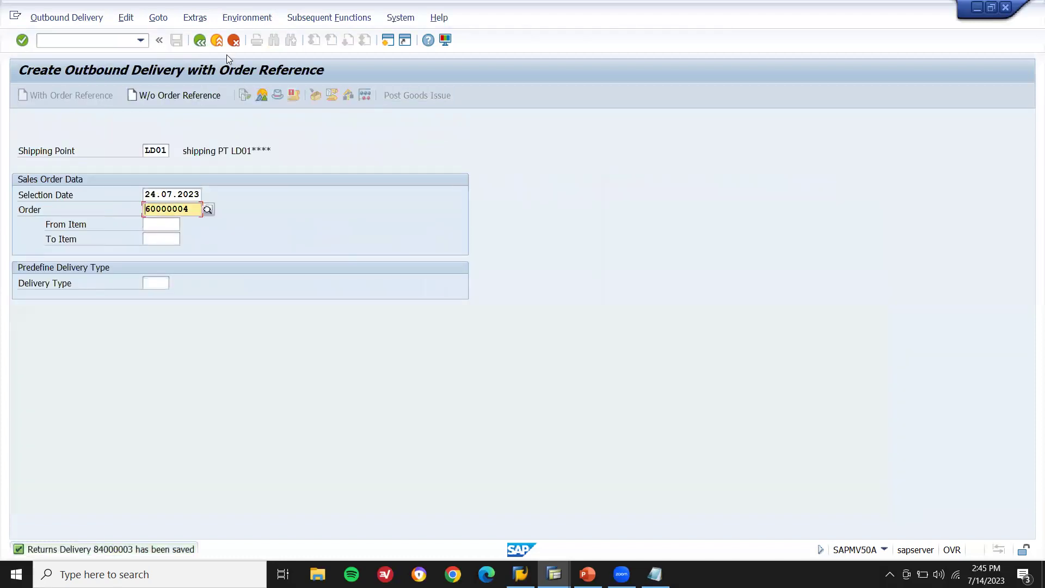
pyautogui.press('F3')
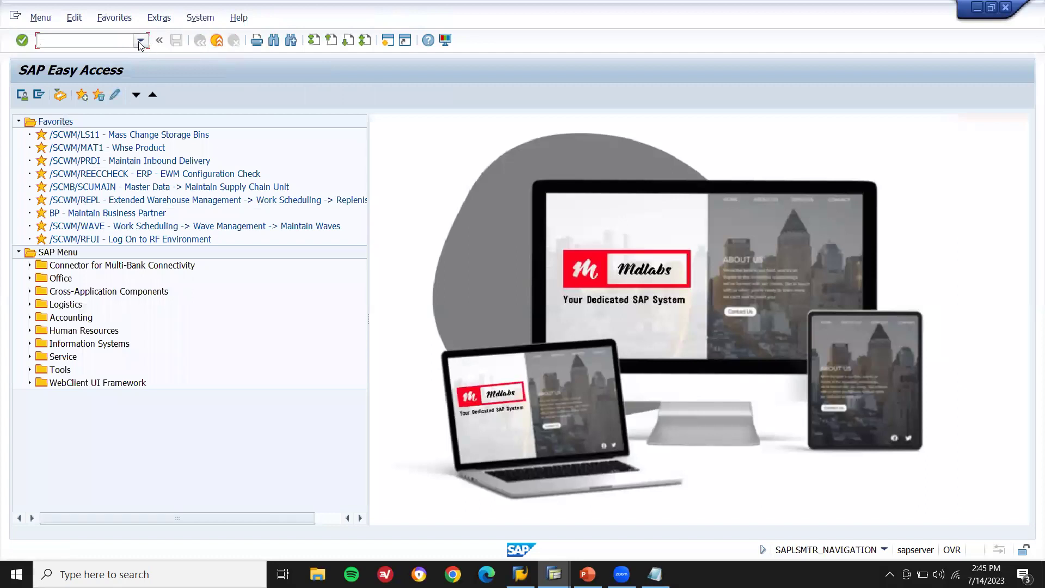
# Step: Open billing document creation with VF01, then back out to SAP Easy Access
pyautogui.write('vf01')
pyautogui.press('Return')
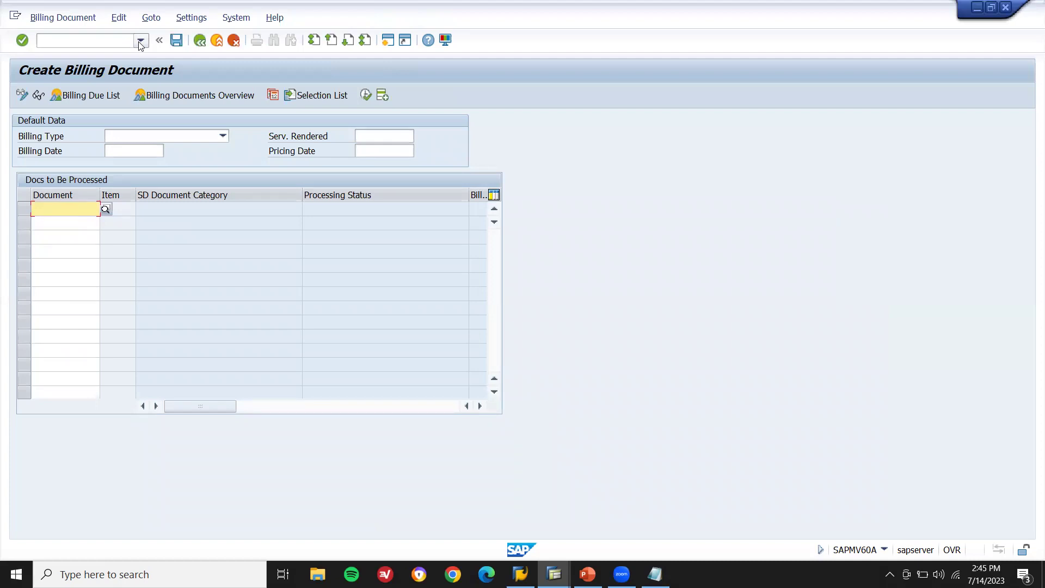
pyautogui.press('F3')
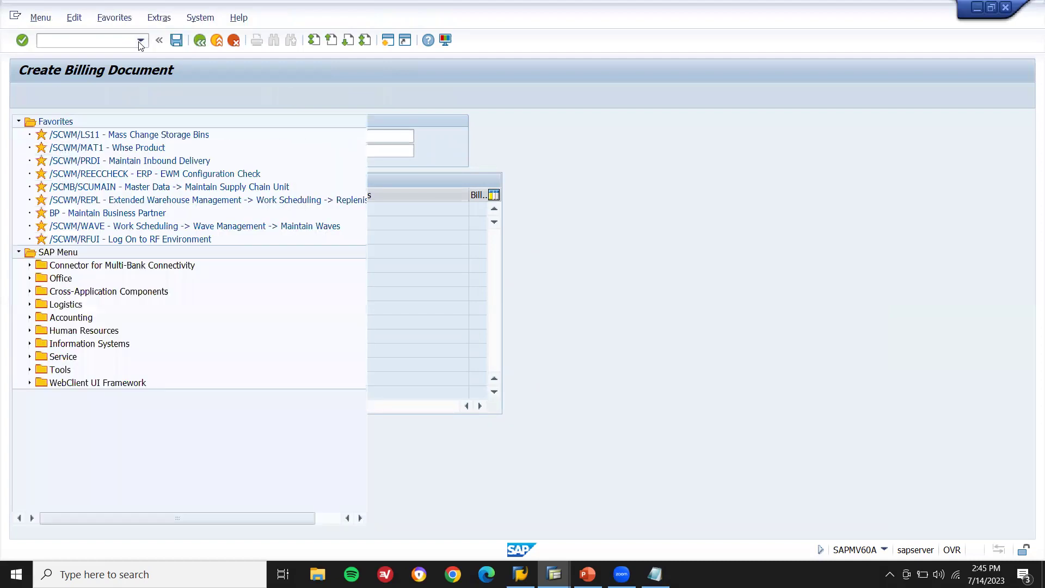